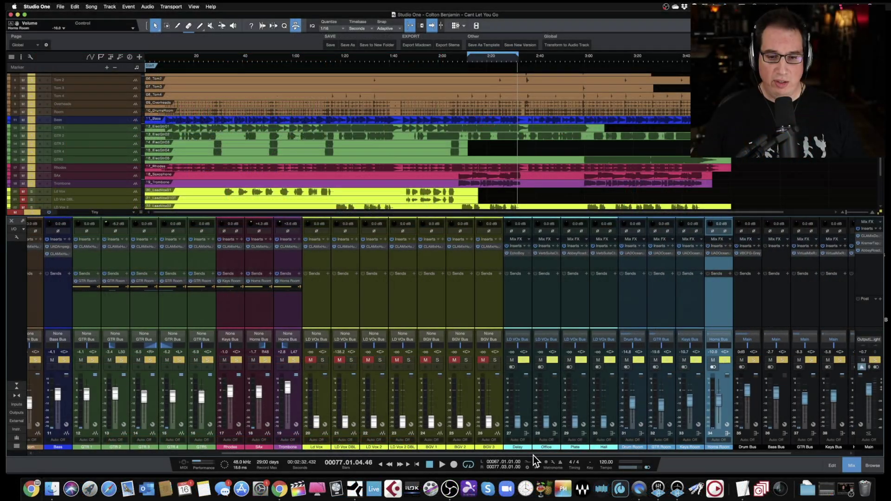
Unmute the LD Vox channel with its fader raised partway and pull the LD Vox DBL fader fully down
scroll(469, 439, left, 5)
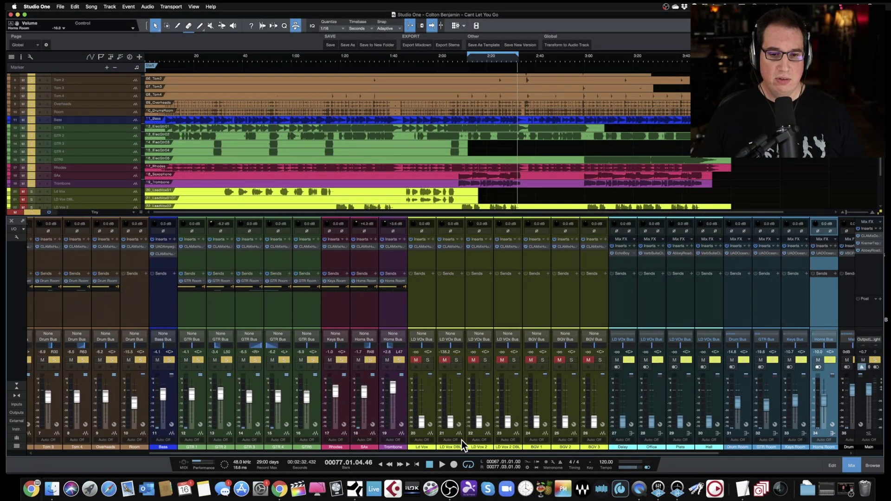
click(422, 435)
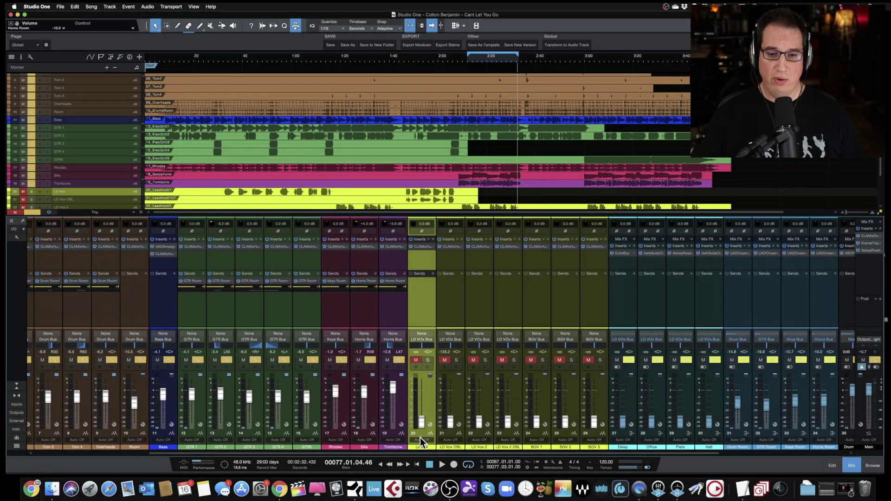
drag(420, 422, 418, 410)
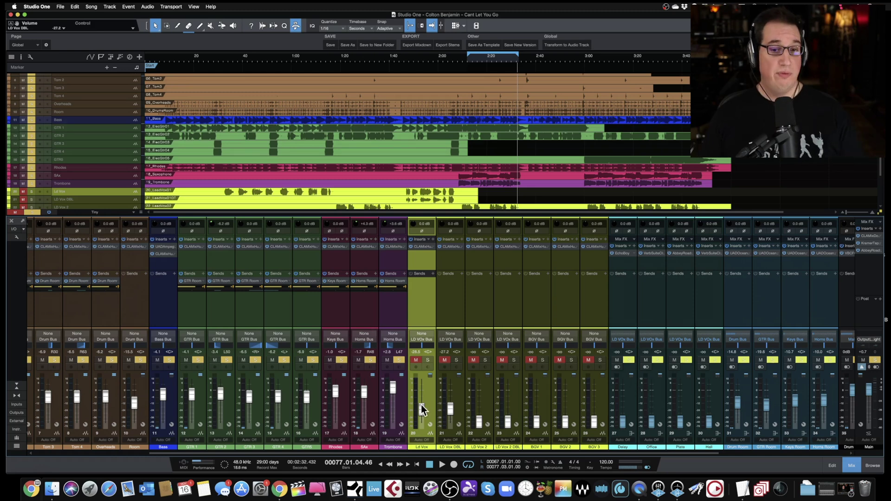
drag(452, 402, 446, 433)
click(427, 360)
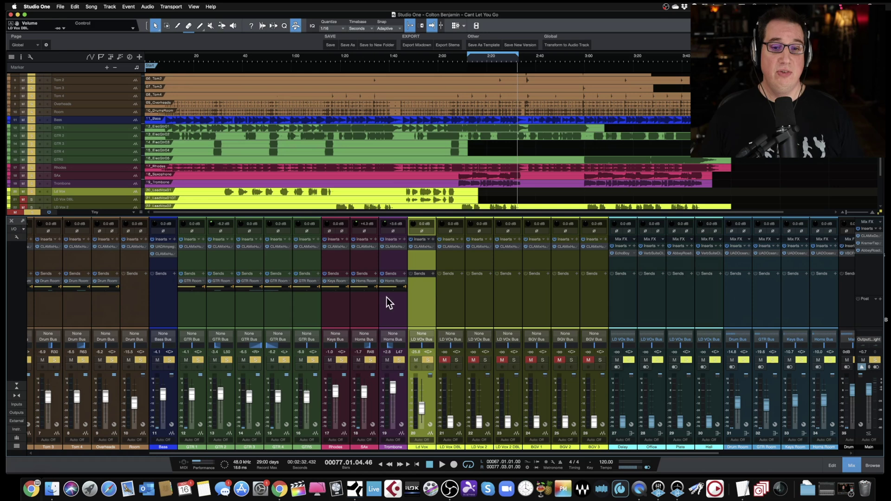
Look over the CLA MixHub plug-in inserted on the LD Vox channel and close it
click(421, 245)
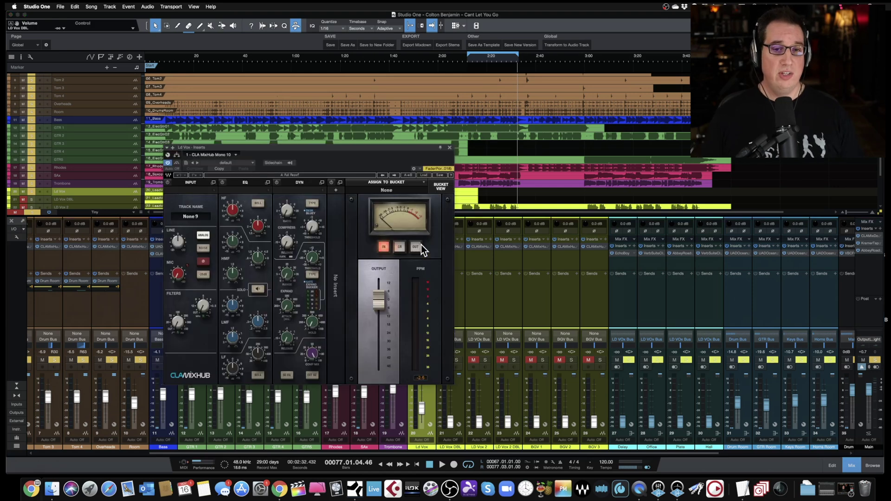
click(449, 148)
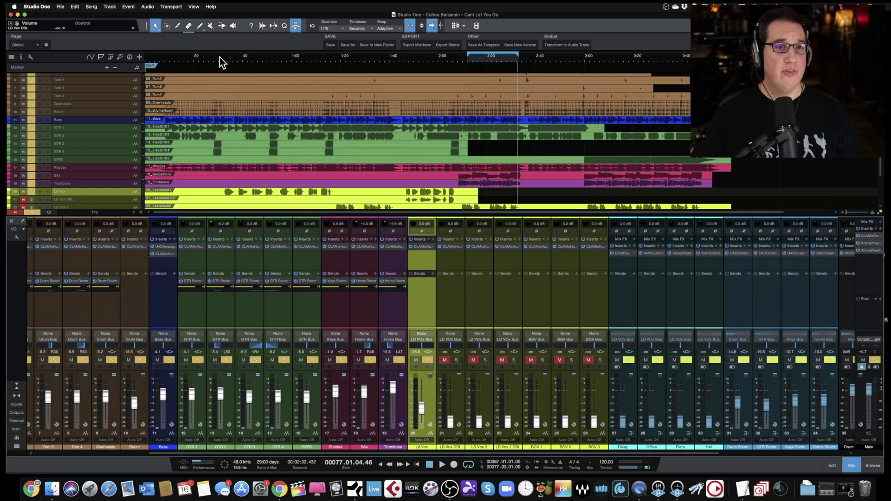
Set the loop range over the first vocal section, about bars 16 to 41, and raise LD Vox to about +0.4 dB during playback
drag(223, 54, 342, 65)
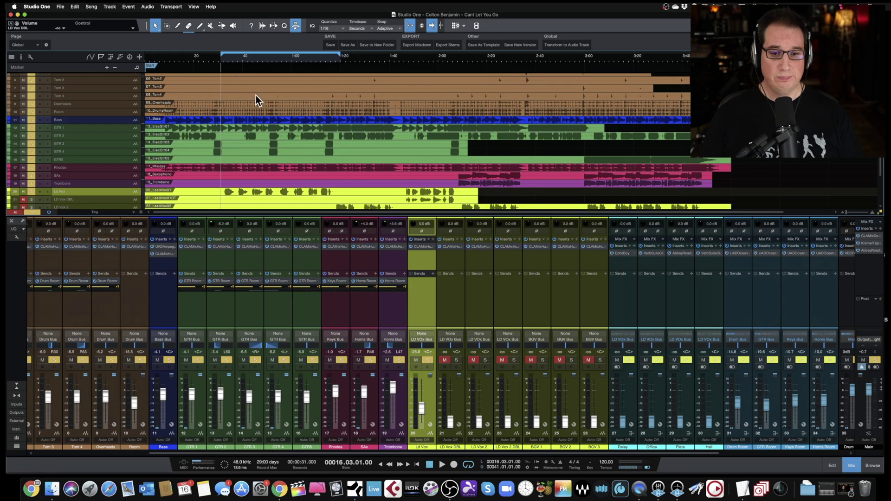
key(space)
drag(421, 397, 422, 389)
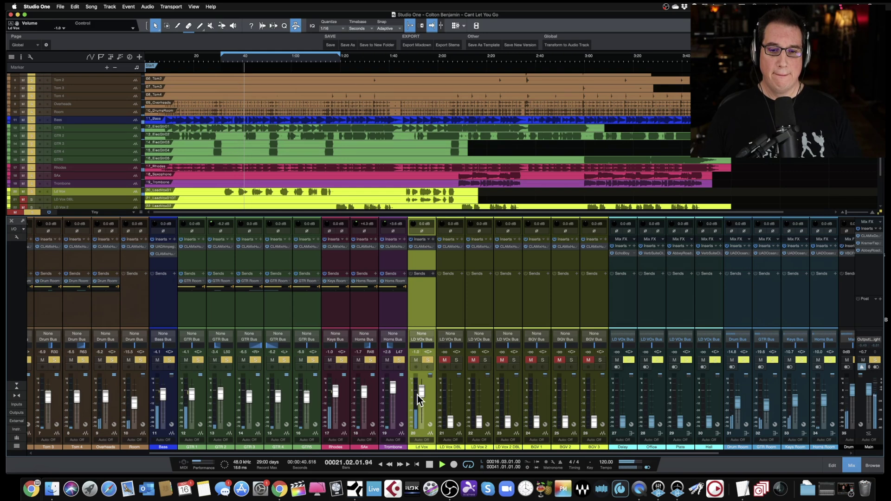
drag(423, 392, 422, 391)
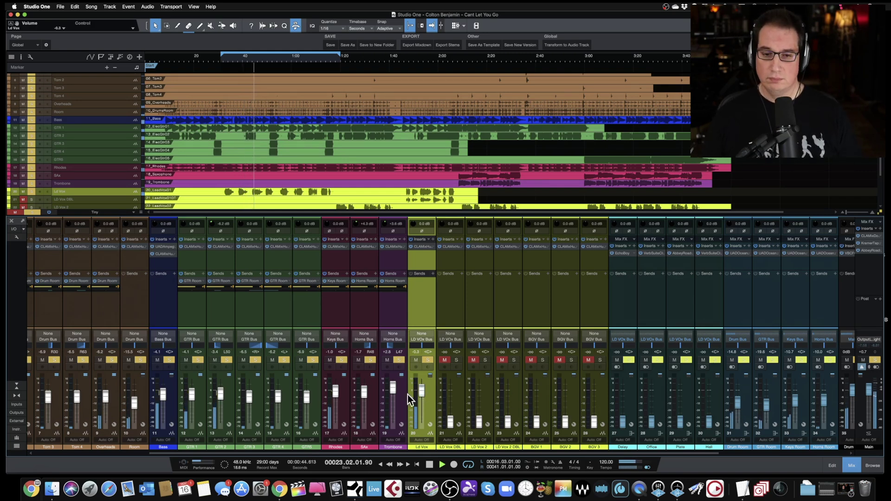
drag(420, 391, 420, 390)
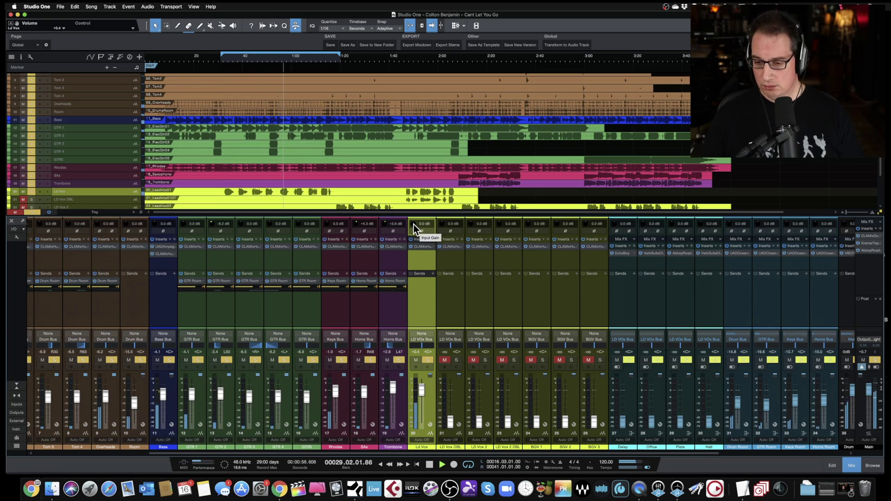
Open the CLA MixHub on LD Vox and turn on its input section with the Noise option enabled
click(419, 247)
mouse_move(311, 148)
mouse_down()
mouse_move(319, 159)
mouse_move(282, 145)
mouse_move(306, 132)
mouse_up()
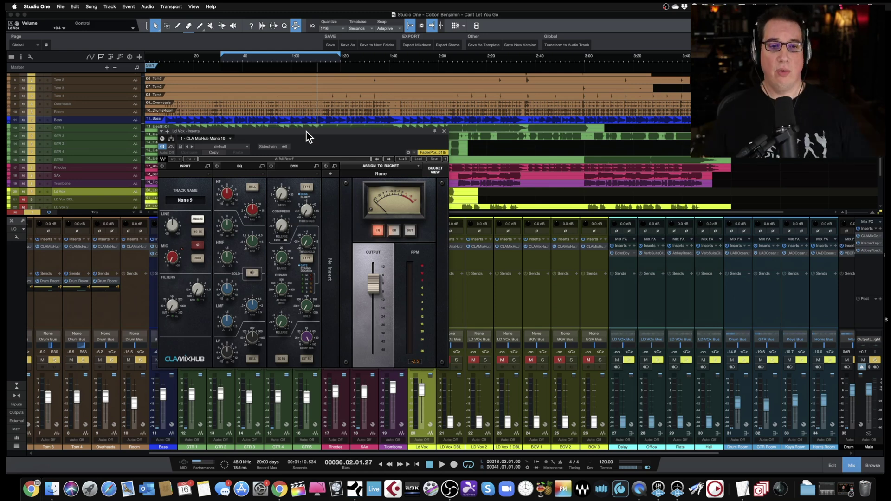
drag(288, 134, 280, 127)
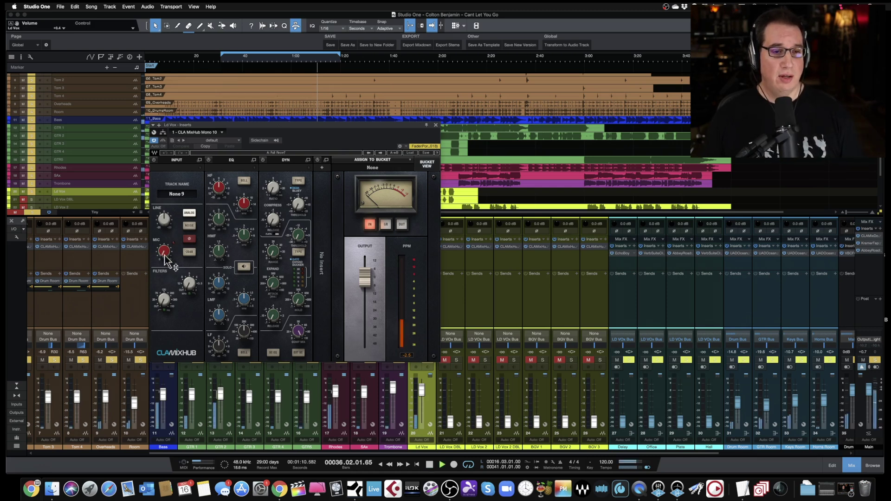
click(189, 213)
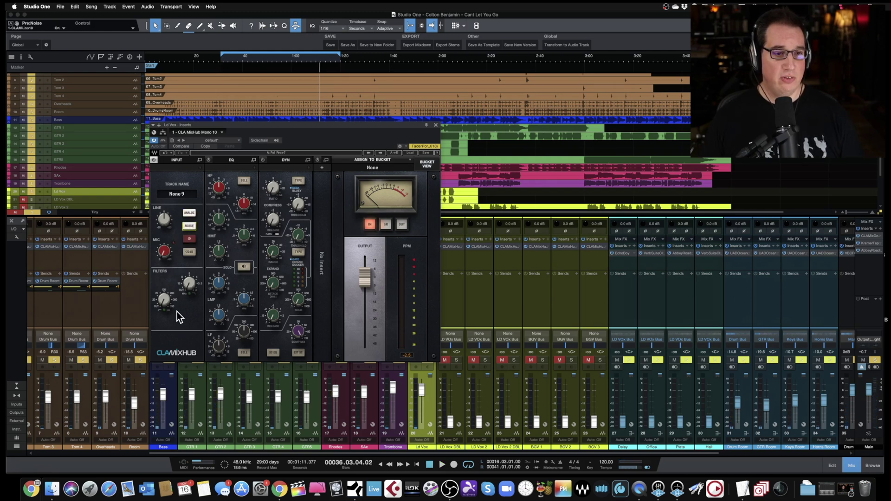
Adjust the MixHub's Line gain during playback and lower its output fader to about -1.8 dB
key(space)
drag(164, 219, 164, 207)
drag(364, 276, 365, 279)
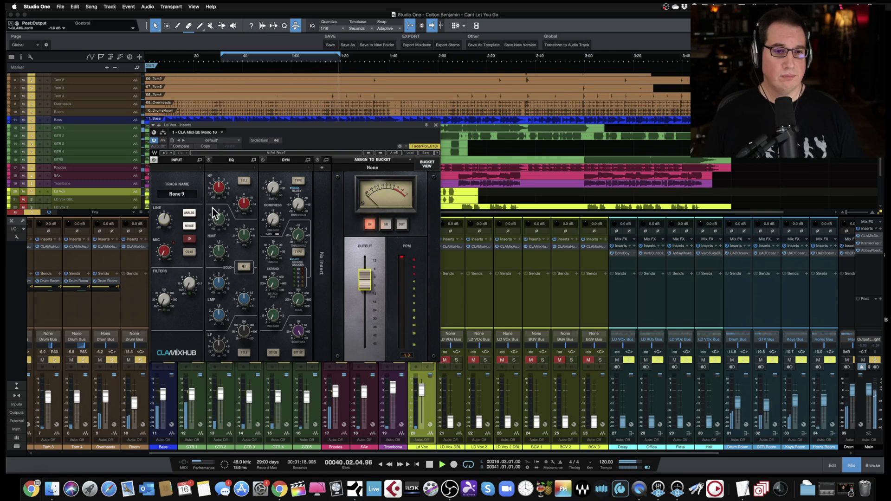
Set the high-pass filter cutoff on the lead vocal's MixHub to about 172 Hz
drag(252, 124, 251, 153)
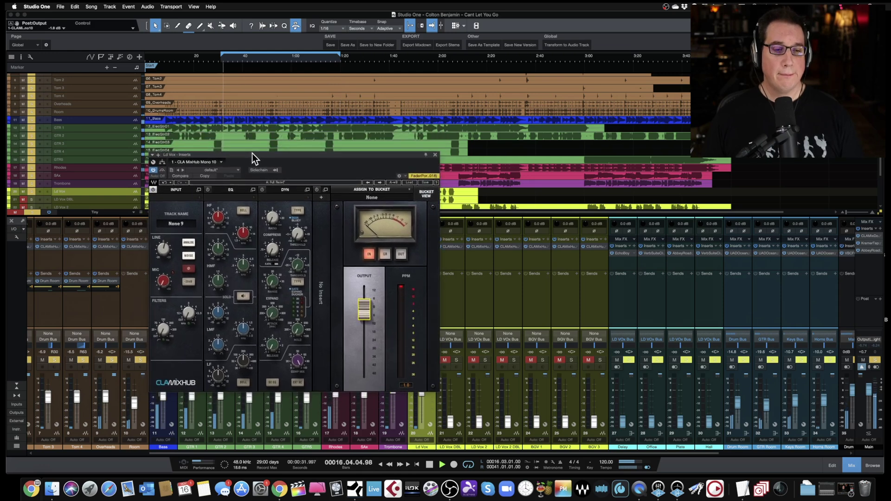
click(160, 331)
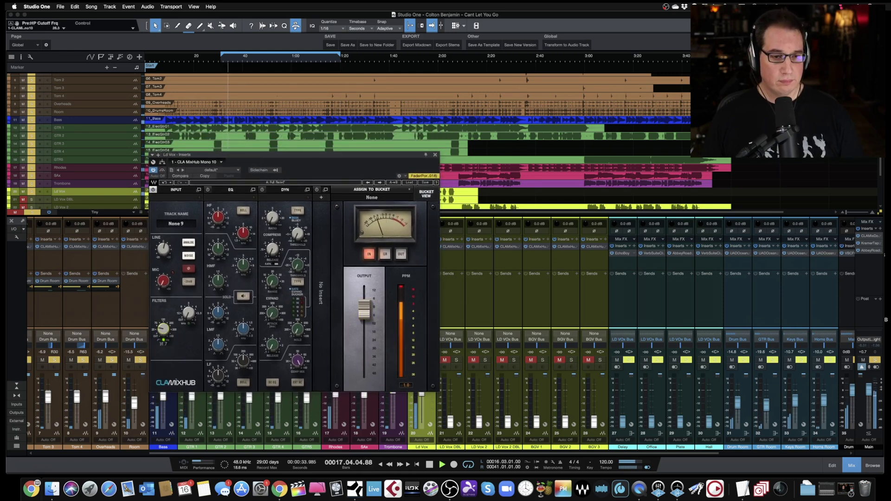
drag(160, 331, 161, 343)
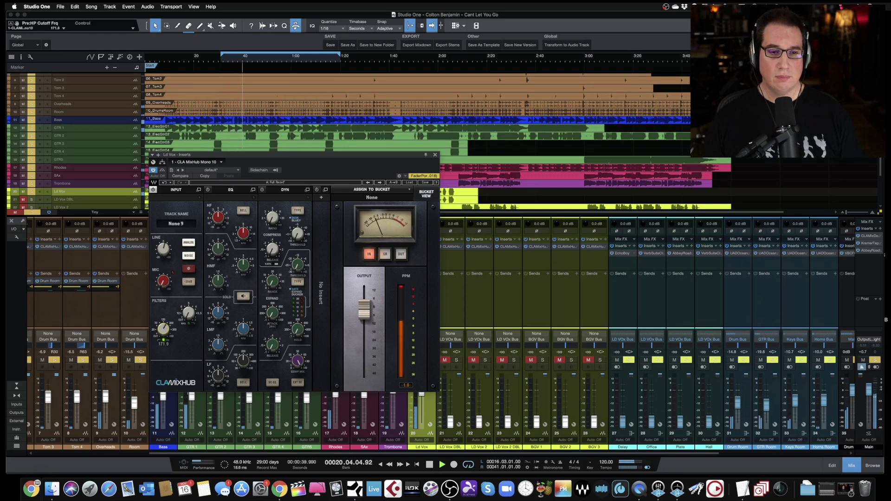
Turn on the EQ and dynamics sections and place dynamics ahead of EQ in the MixHub chain
click(207, 190)
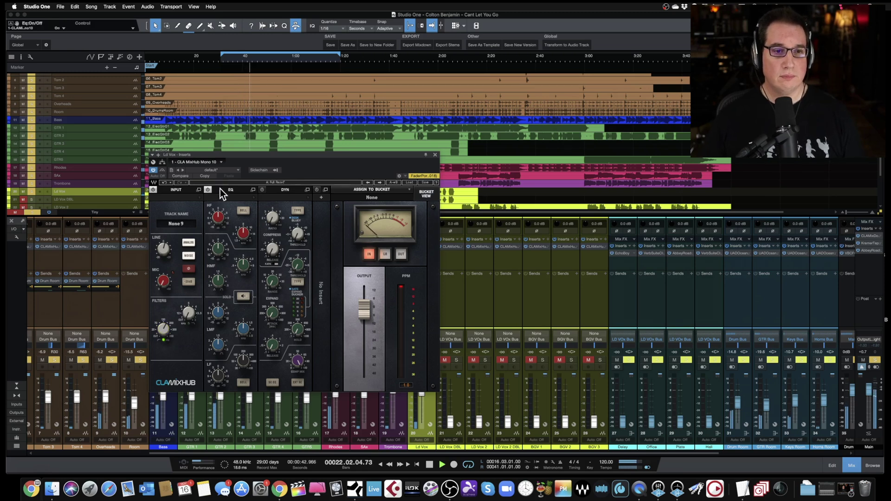
click(262, 190)
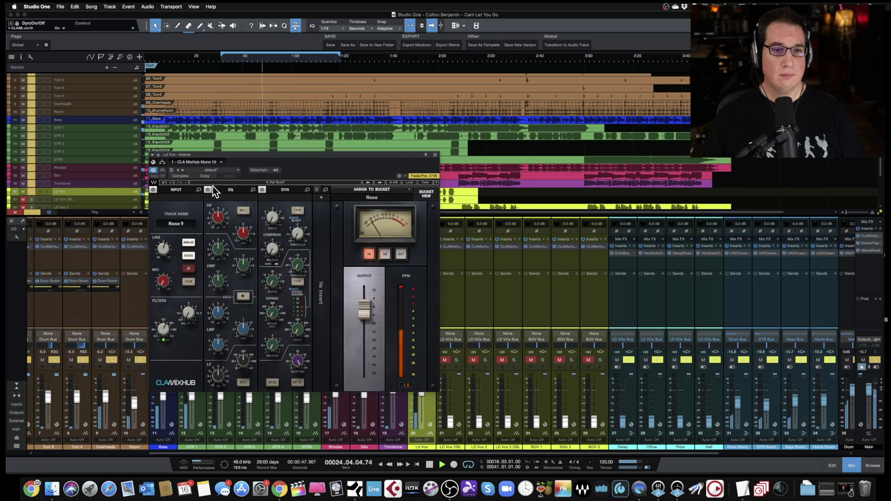
drag(280, 189, 224, 187)
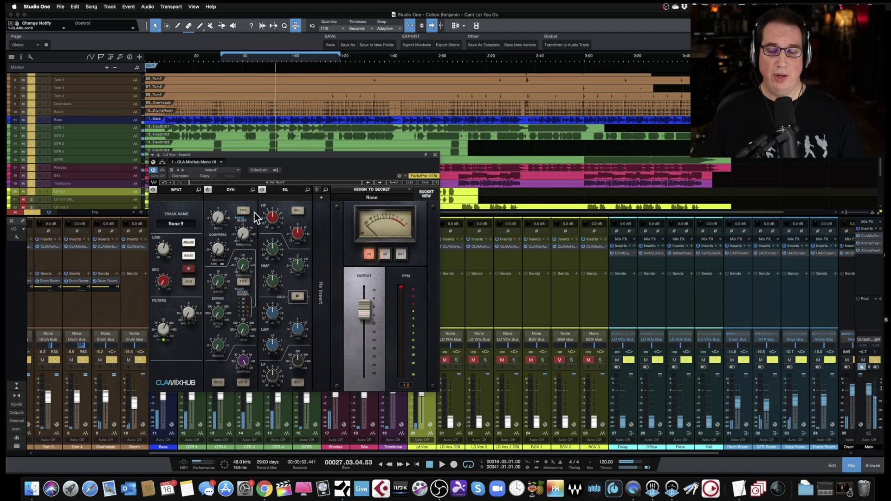
drag(164, 328, 163, 319)
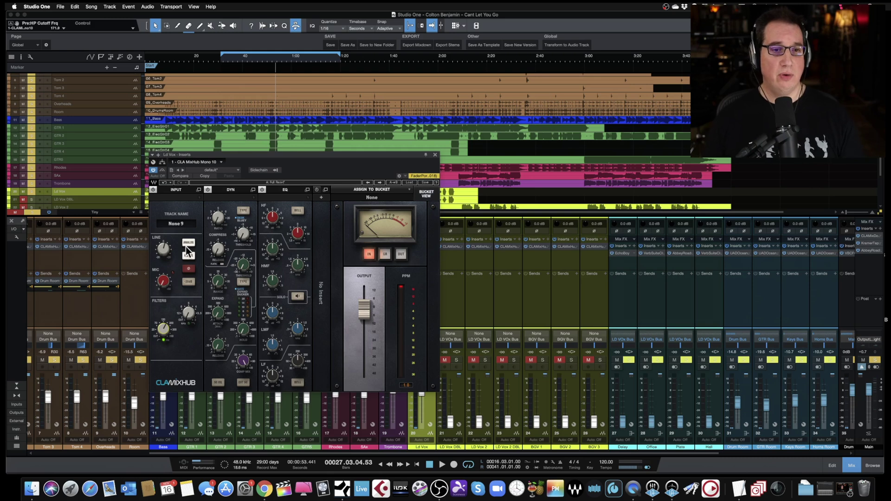
Compare the SSL and BLUEY compressor types in the dynamics section and keep BLUEY
click(241, 213)
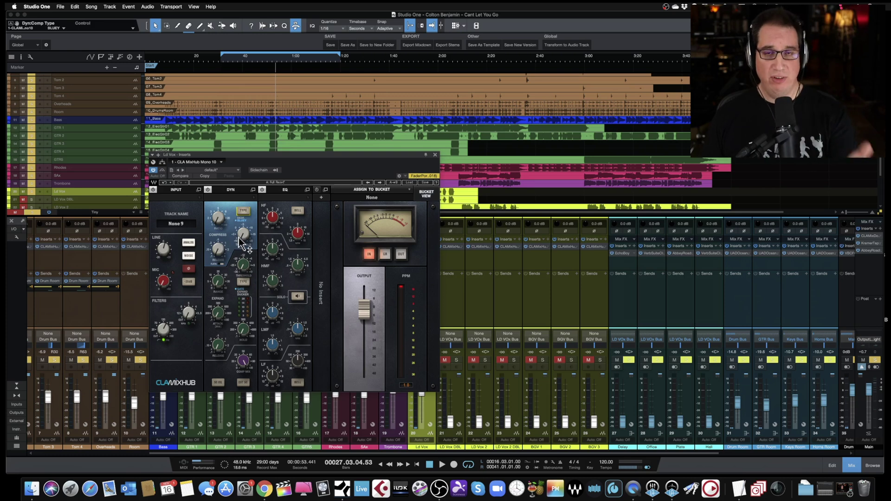
click(243, 211)
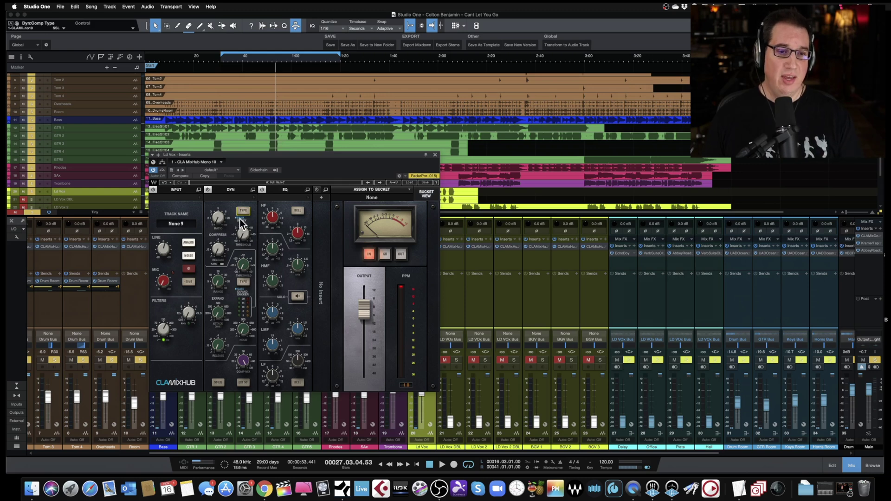
click(243, 212)
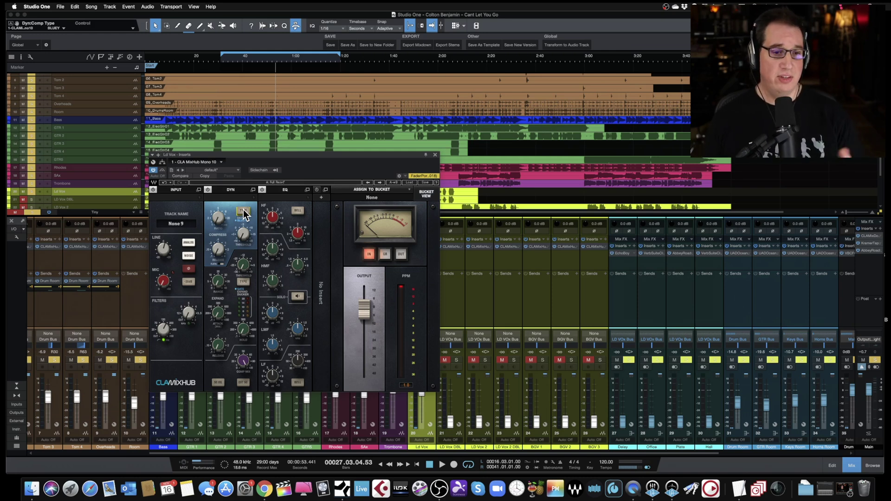
Give the BLUEY compressor a fast release of about 0.1 s and a ratio of about 3.7:1
drag(266, 156, 266, 160)
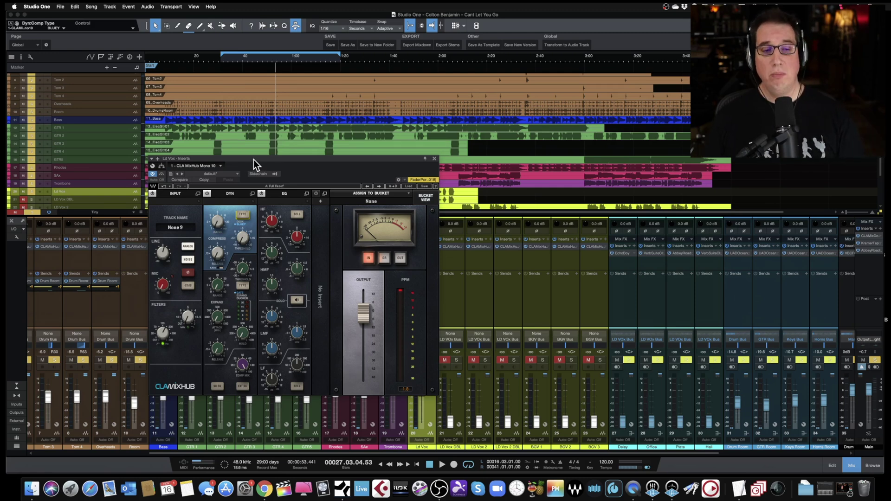
drag(253, 159, 252, 157)
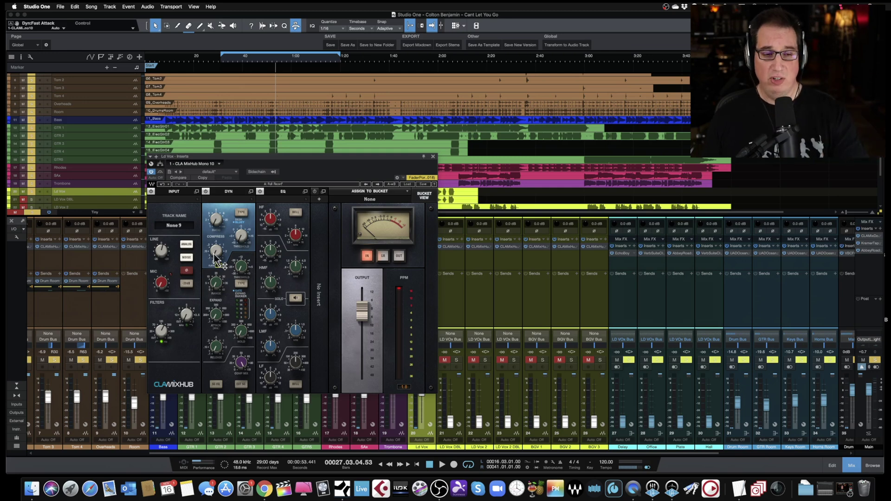
drag(215, 250, 215, 250)
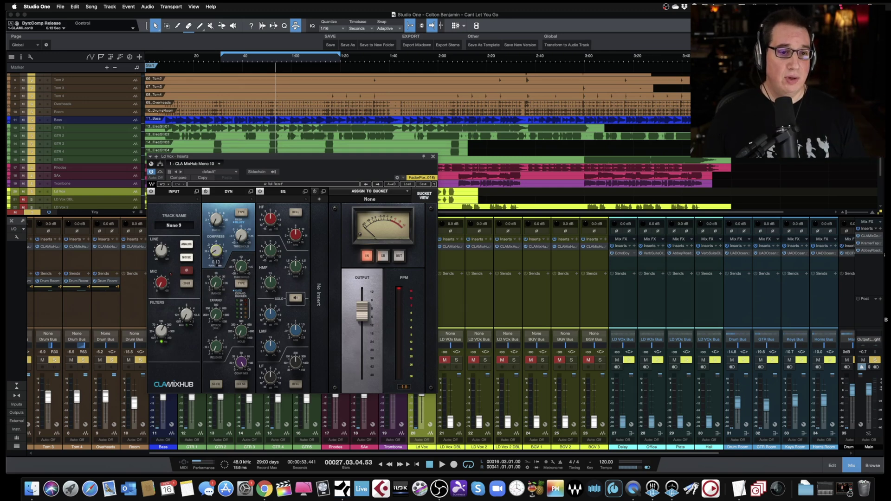
drag(220, 217, 220, 226)
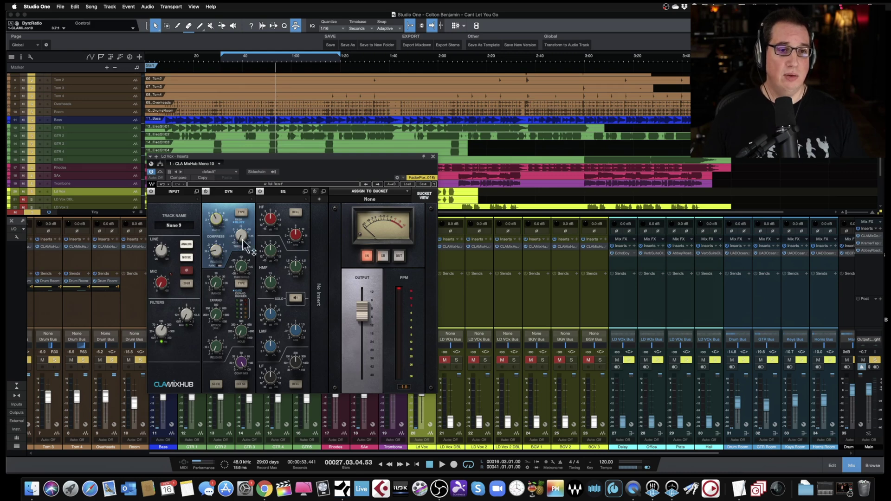
Switch the meter to gain reduction and set the compressor threshold to about -7.4 while playing the loop
click(382, 255)
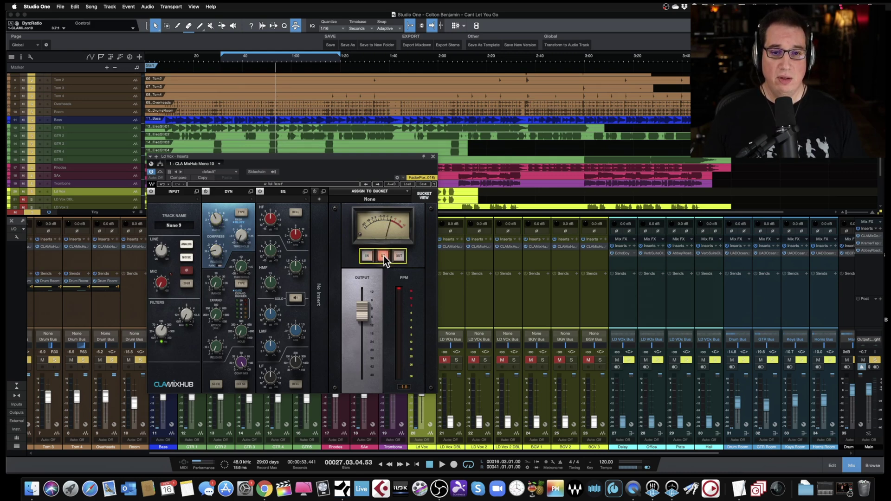
drag(237, 241, 238, 274)
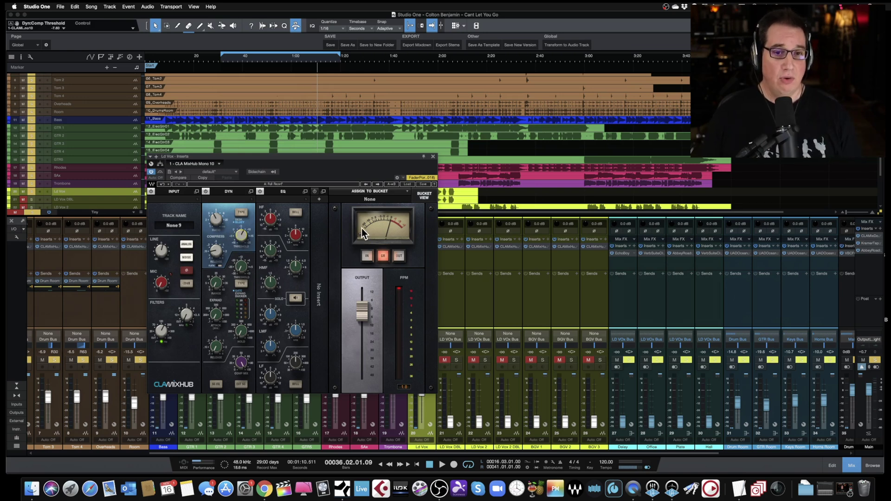
key(space)
drag(240, 238, 240, 236)
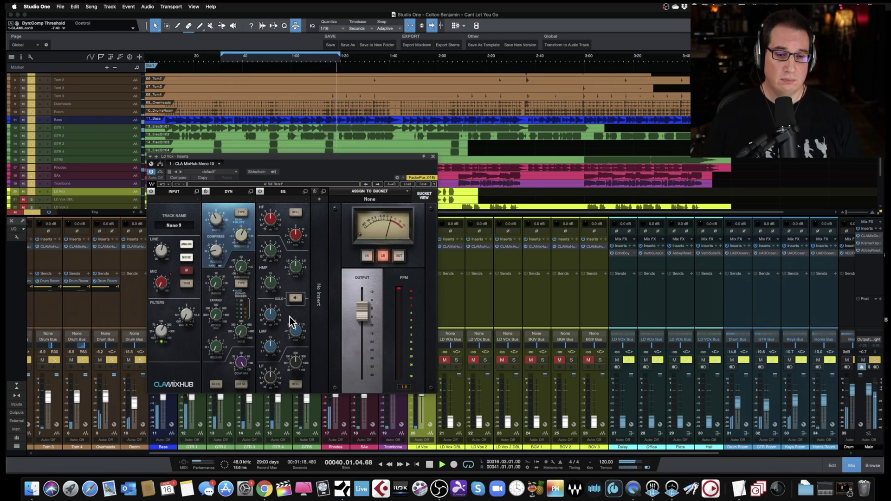
Toggle the MixHub's bypass to compare the processed and unprocessed lead vocal
mouse_move(280, 157)
mouse_down()
mouse_move(263, 203)
mouse_move(272, 152)
mouse_up()
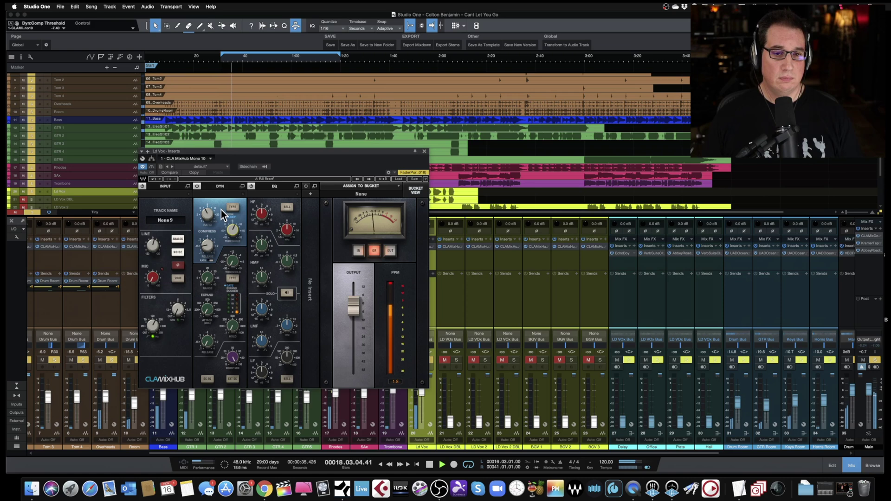
click(152, 167)
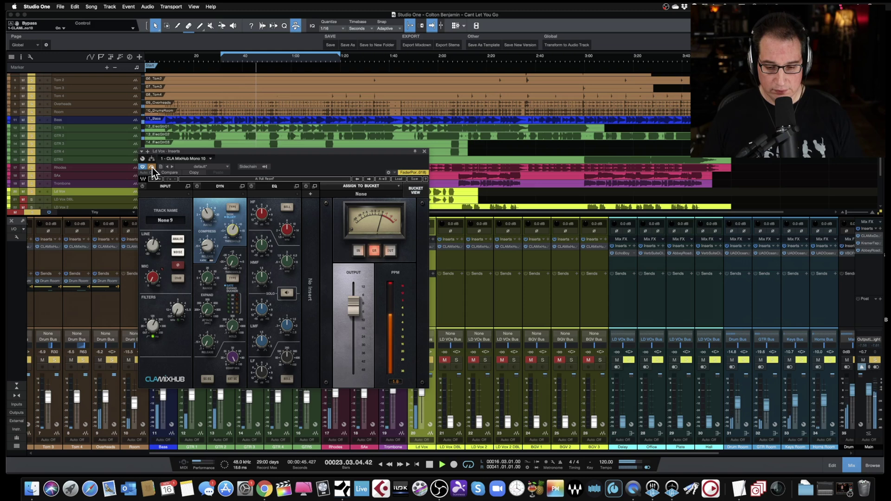
click(152, 168)
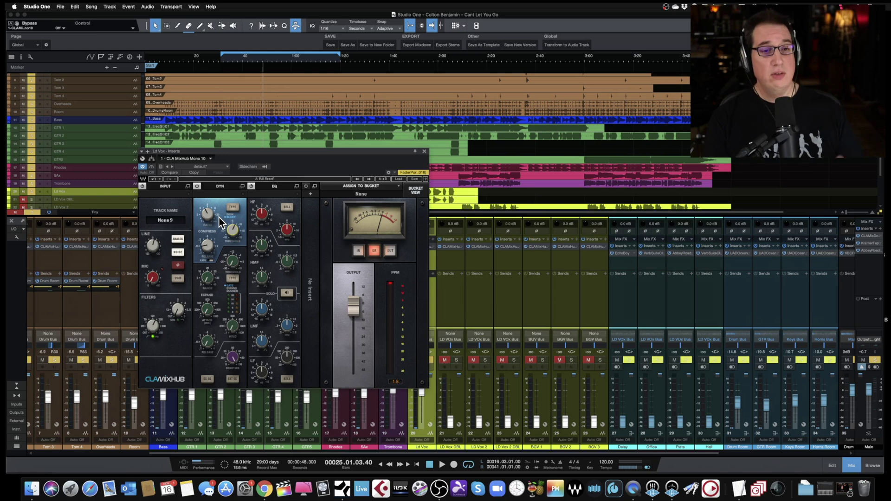
click(151, 168)
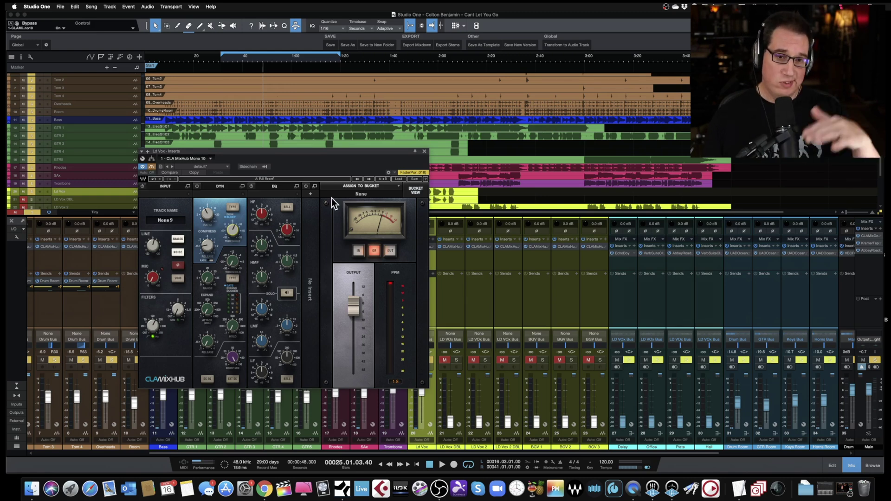
Compare the lead vocal with the MixHub bypassed and active during playback, and set its output to about -1.8 dB
click(151, 167)
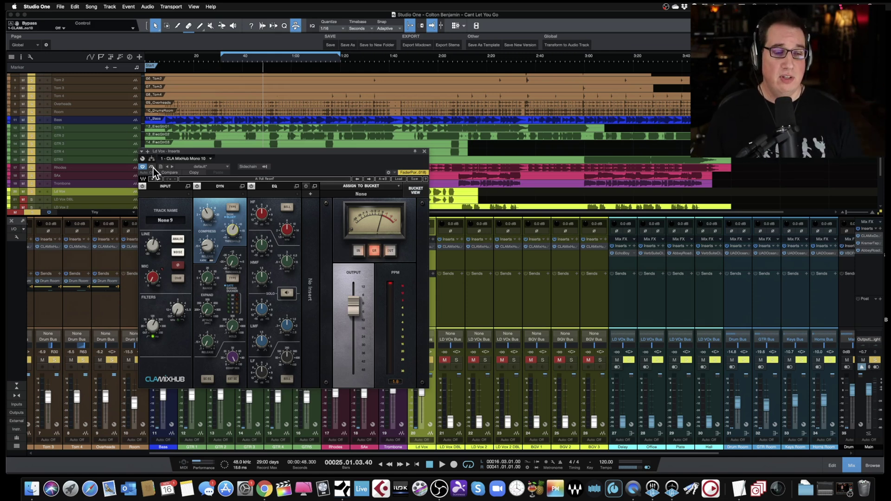
click(152, 167)
key(space)
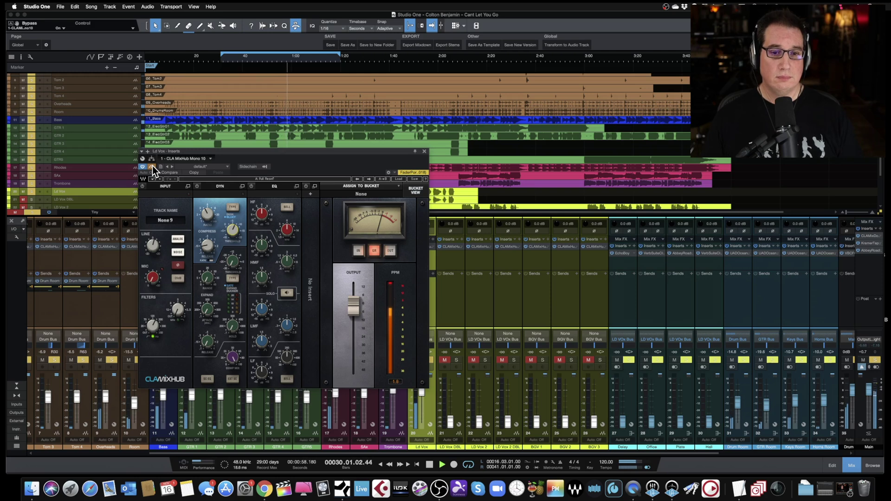
click(153, 166)
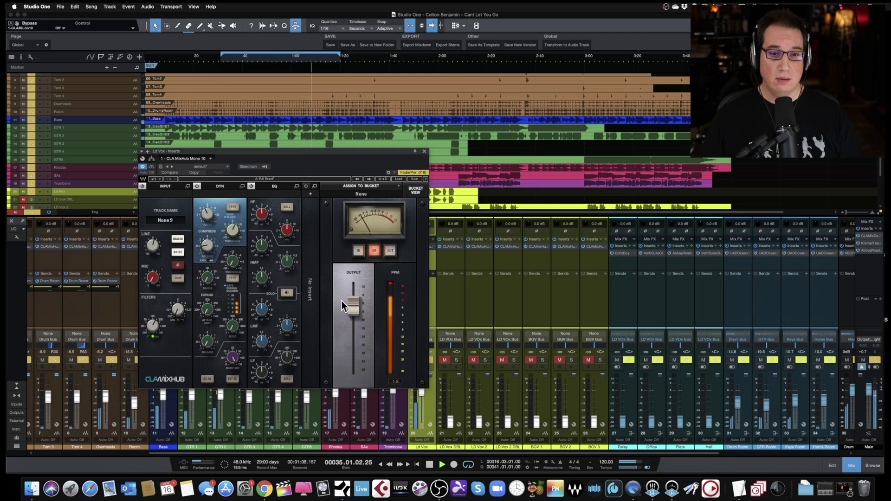
drag(341, 300, 342, 303)
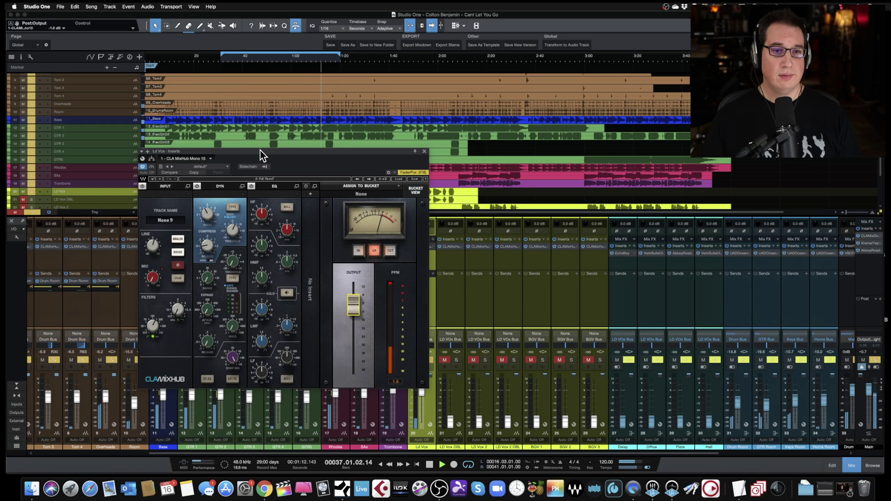
drag(260, 151, 251, 149)
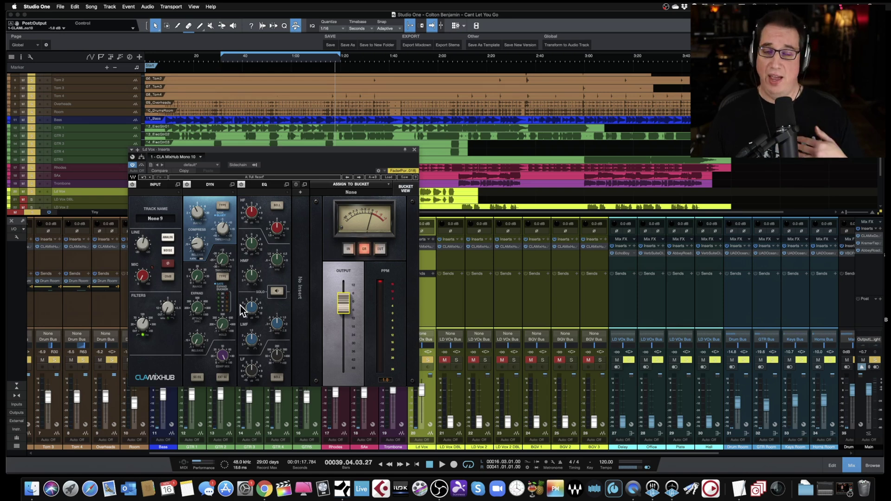
Boost the EQ's LMF band heavily, sweep its frequency during playback to find muddiness, and cut the gain to about -4.8 dB
click(278, 325)
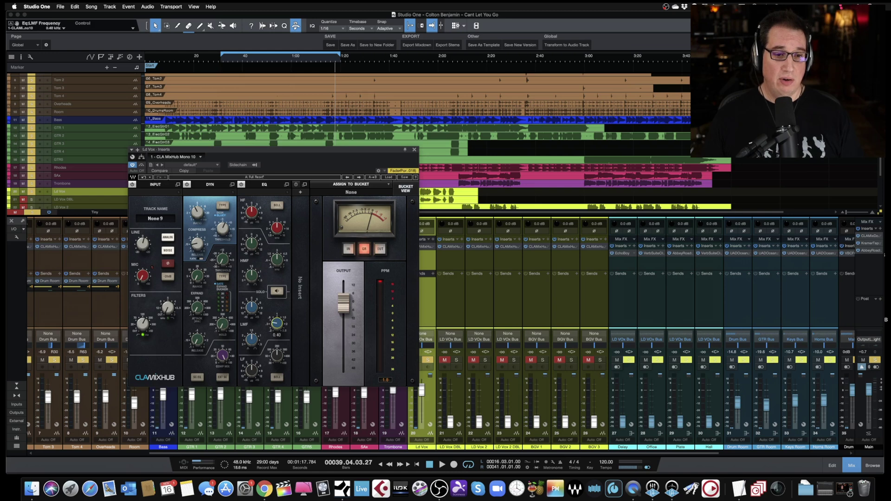
click(251, 308)
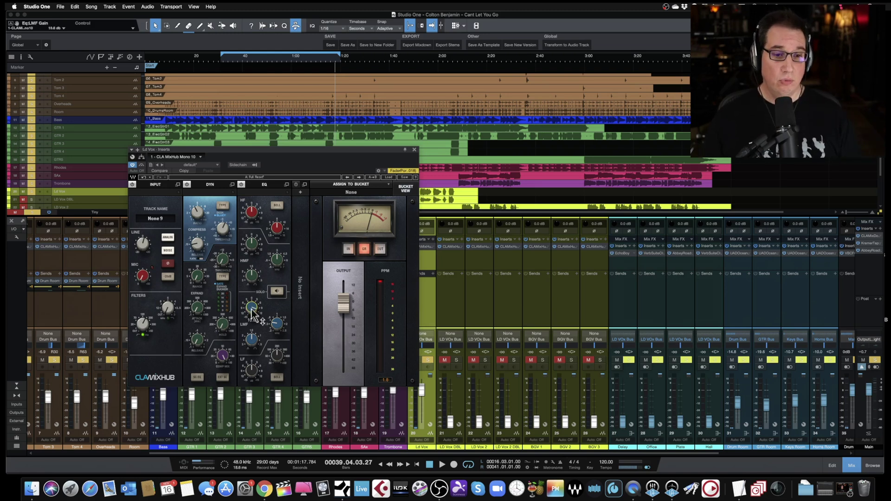
key(space)
drag(251, 308, 251, 301)
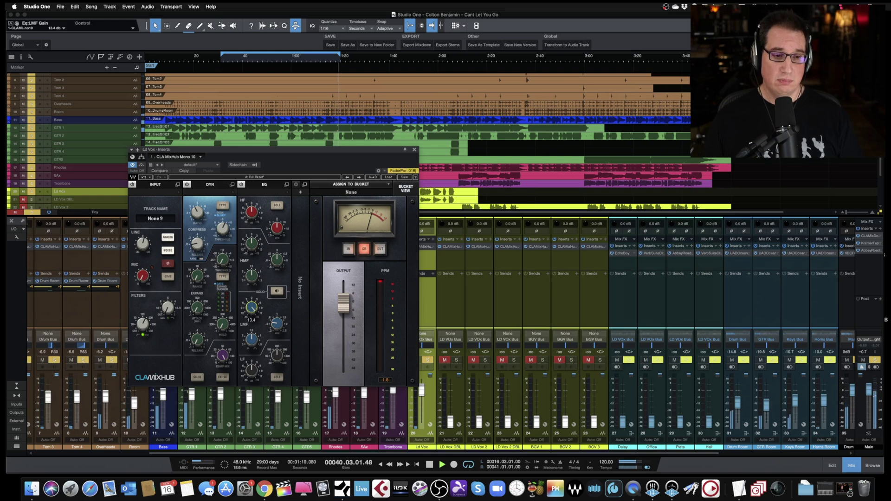
drag(278, 330, 251, 310)
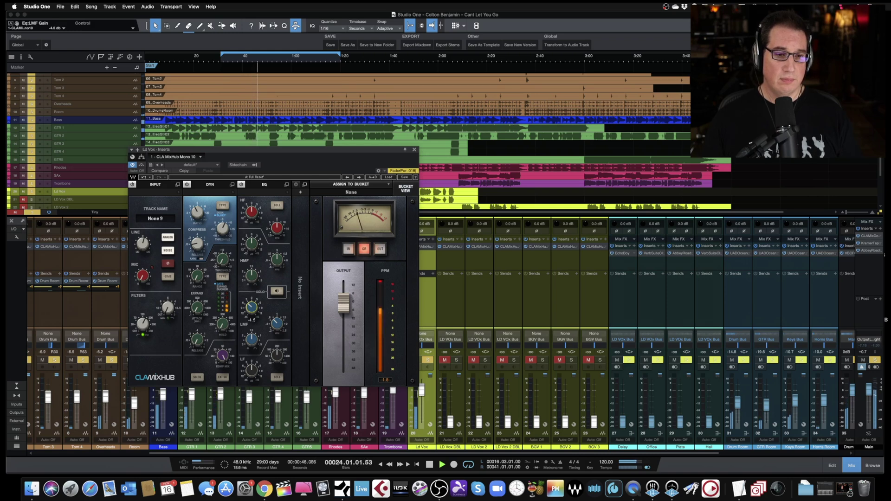
drag(276, 323, 278, 308)
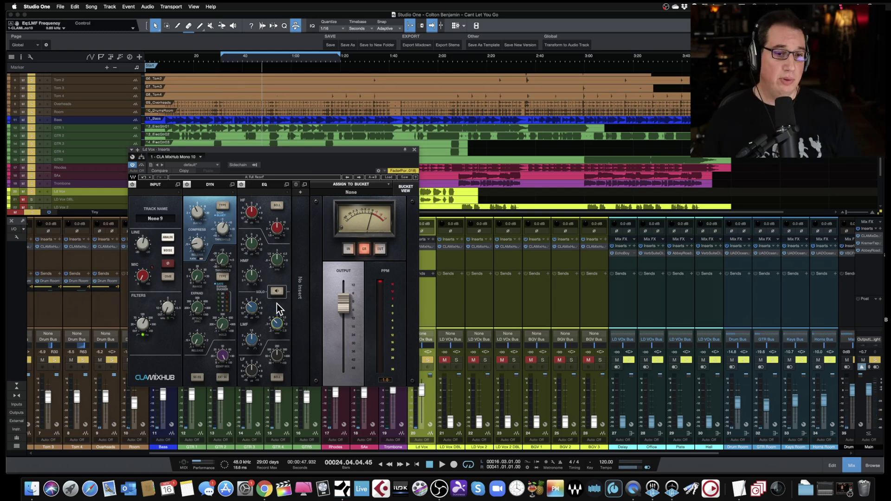
Repeat the boosted LMF sweep starting from about 0.22 kHz during playback, and set the band's gain to about -5.4 dB
drag(269, 149, 266, 138)
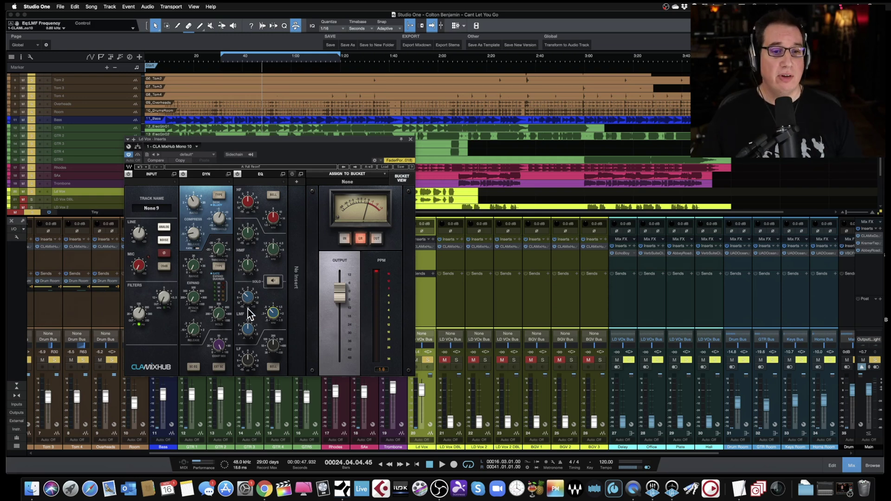
click(248, 298)
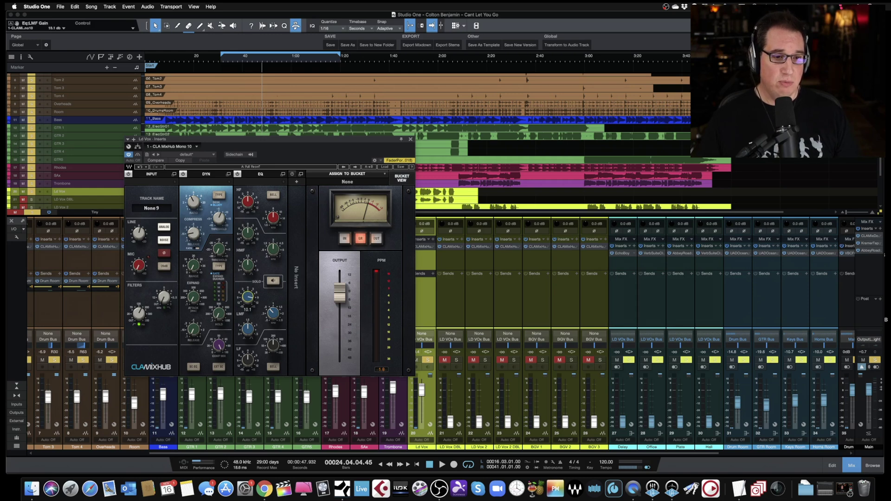
drag(272, 315, 272, 318)
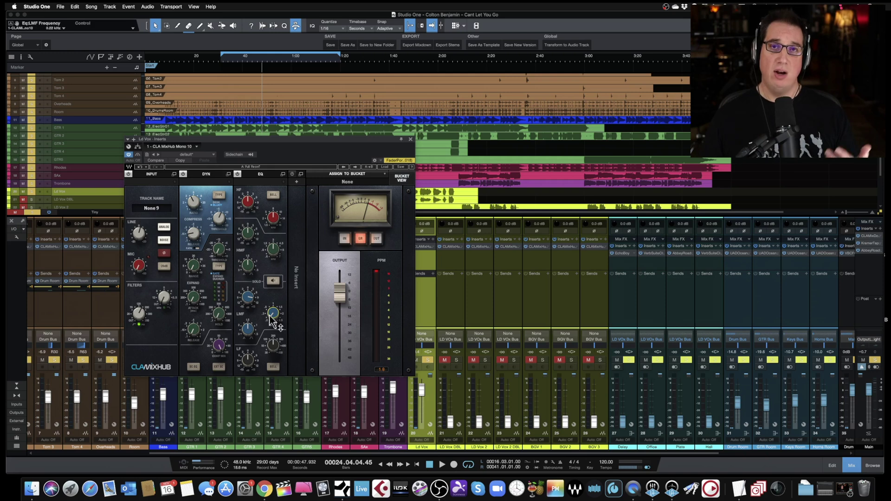
key(space)
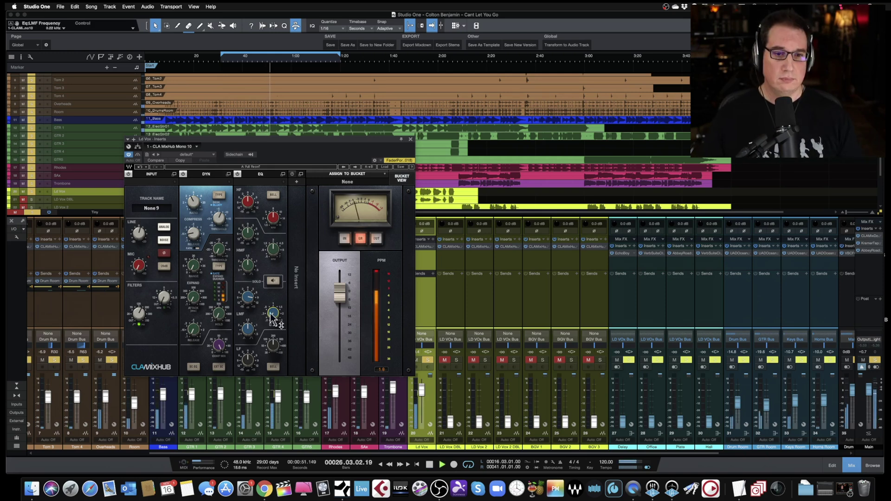
drag(271, 319, 249, 299)
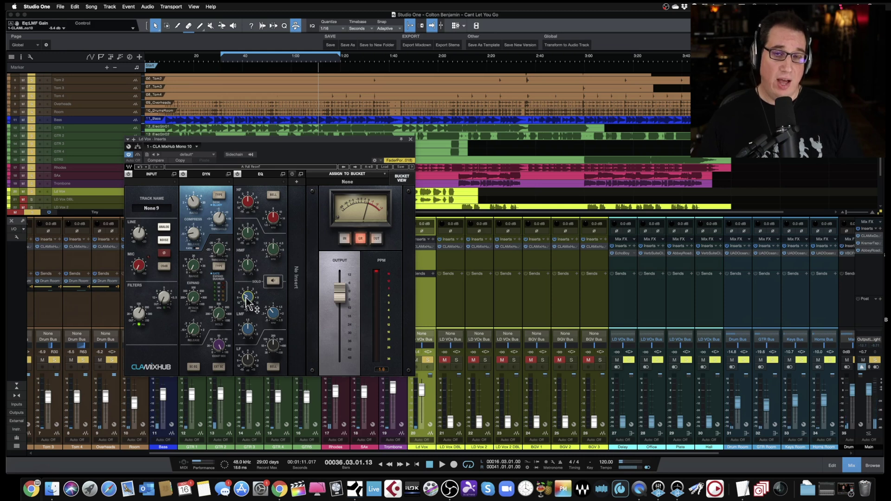
Play the song from bar 17 and compare the vocal with the MixHub bypassed and active
click(138, 153)
drag(236, 138, 233, 201)
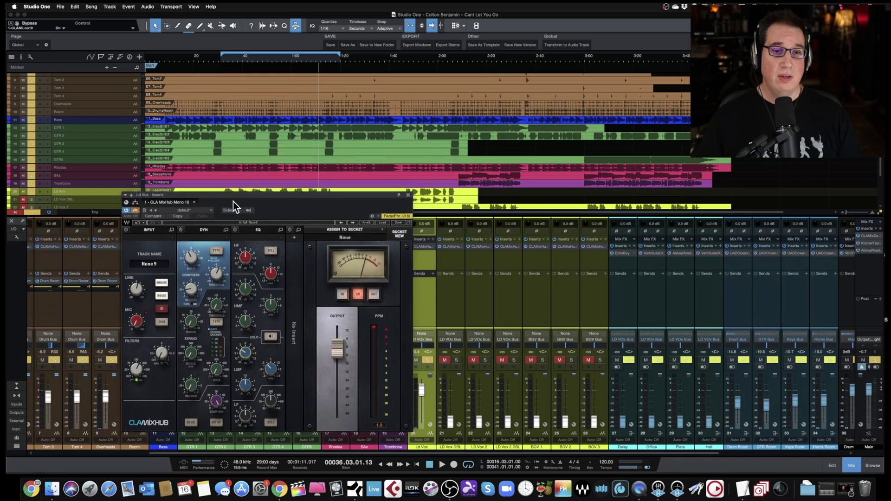
click(225, 60)
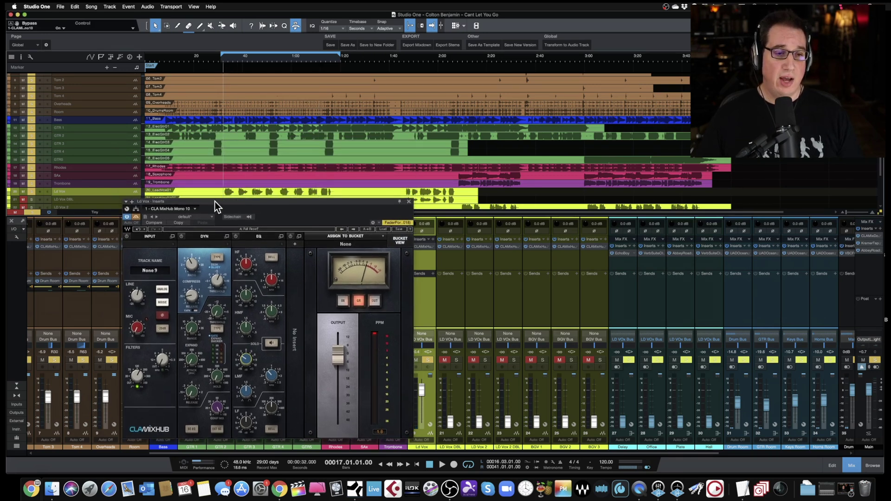
drag(216, 199, 215, 196)
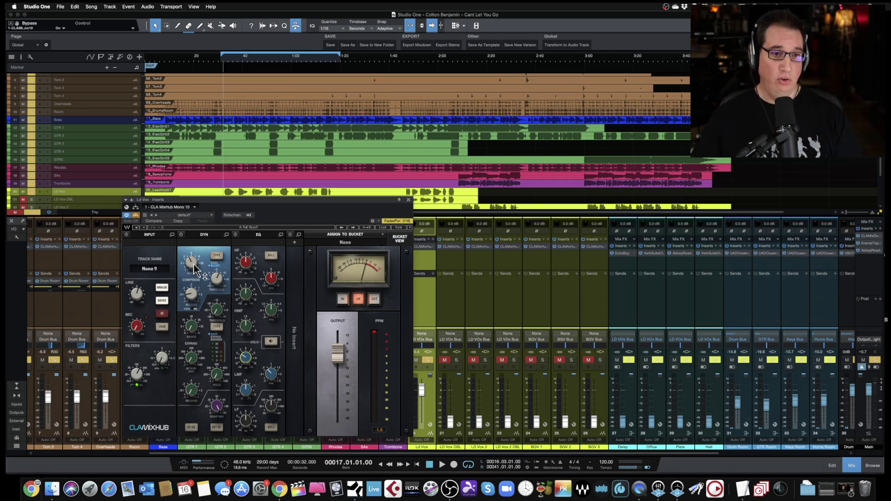
key(space)
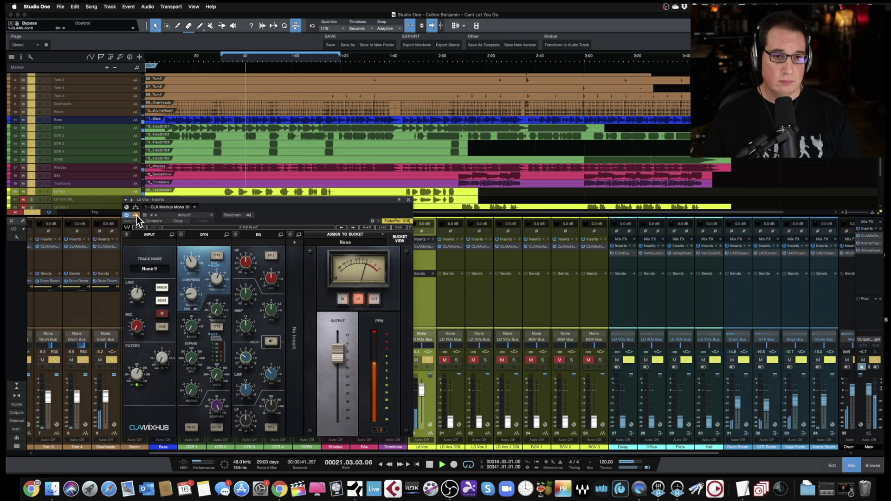
click(136, 216)
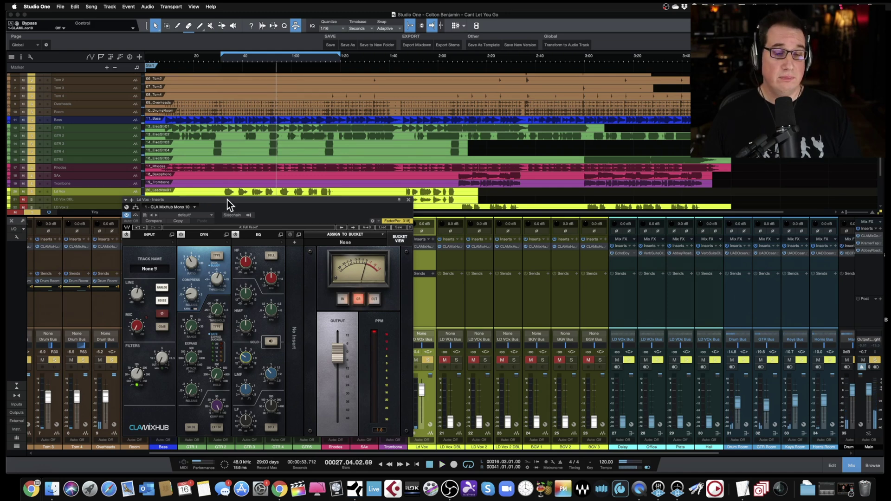
Try the HF band as a bell, and boost the vocal's highs with a shelf at about 15 kHz
drag(227, 200, 225, 178)
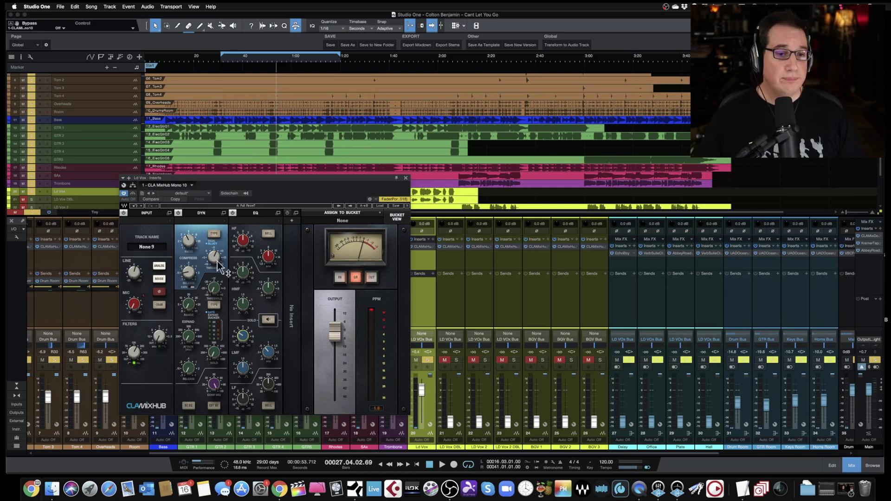
click(267, 234)
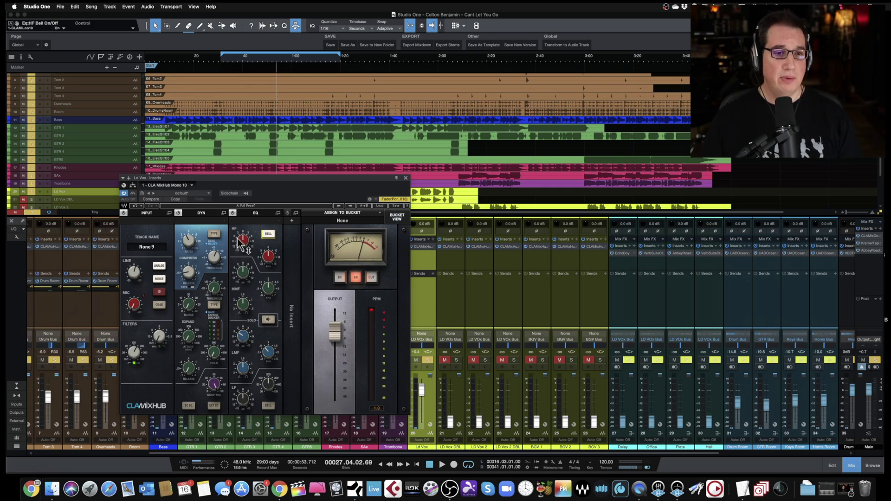
drag(276, 257, 276, 251)
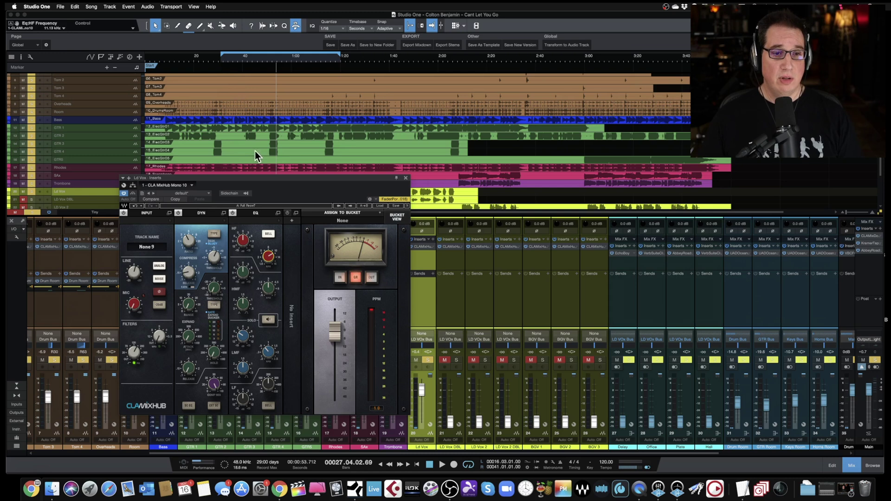
mouse_move(254, 248)
mouse_down()
mouse_move(244, 242)
mouse_move(268, 257)
mouse_move(243, 240)
mouse_up()
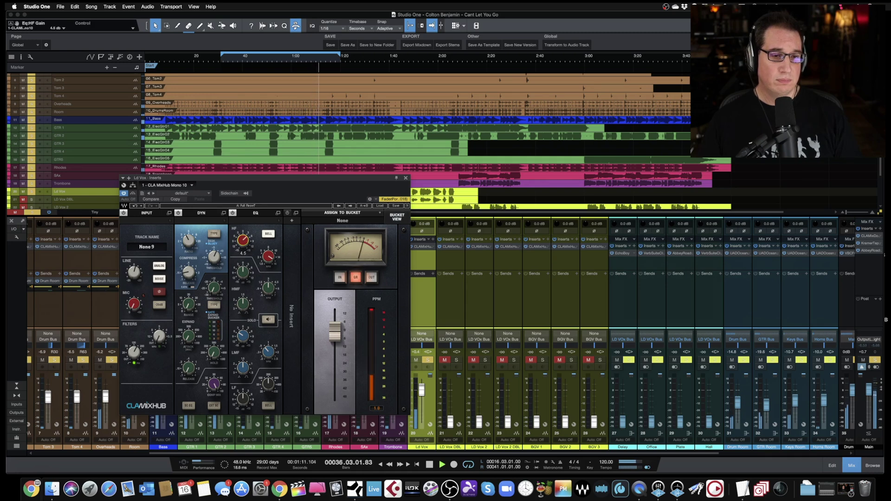
drag(243, 240, 269, 255)
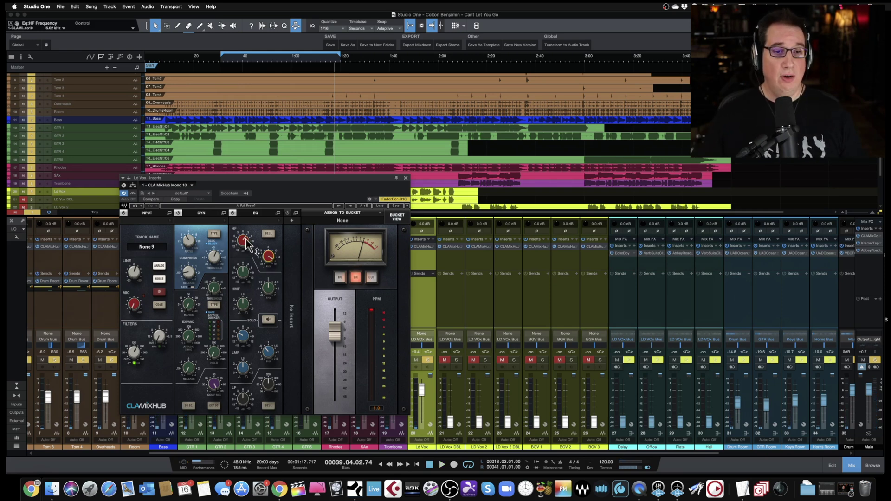
mouse_move(246, 239)
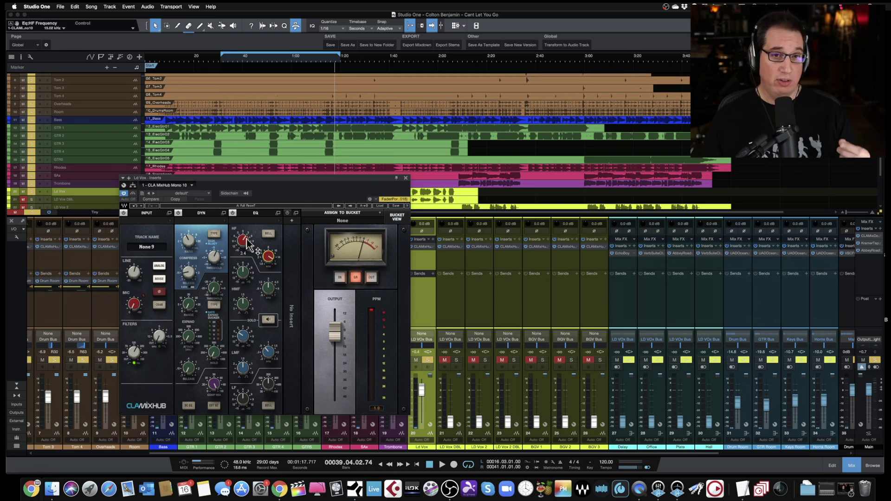
Sweep the HF band's frequency downward from about 14 kHz during playback and switch the band to a bell curve
drag(258, 180, 255, 171)
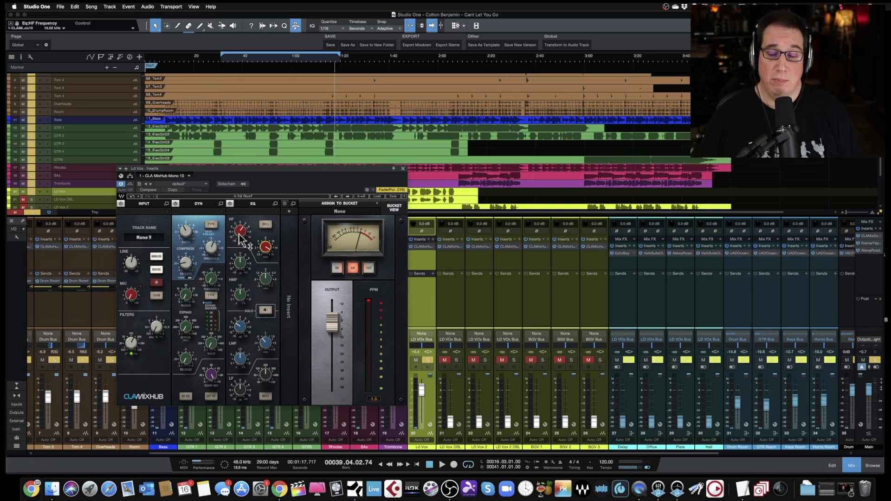
drag(240, 238, 265, 244)
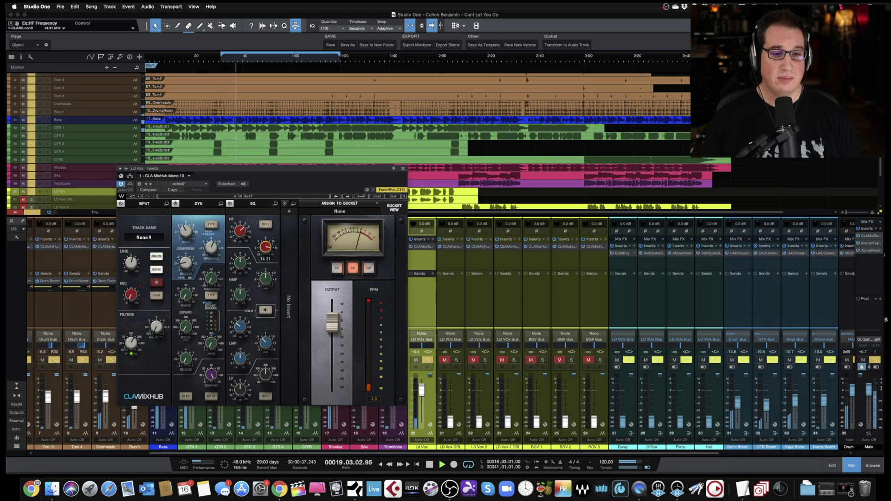
drag(265, 247, 265, 245)
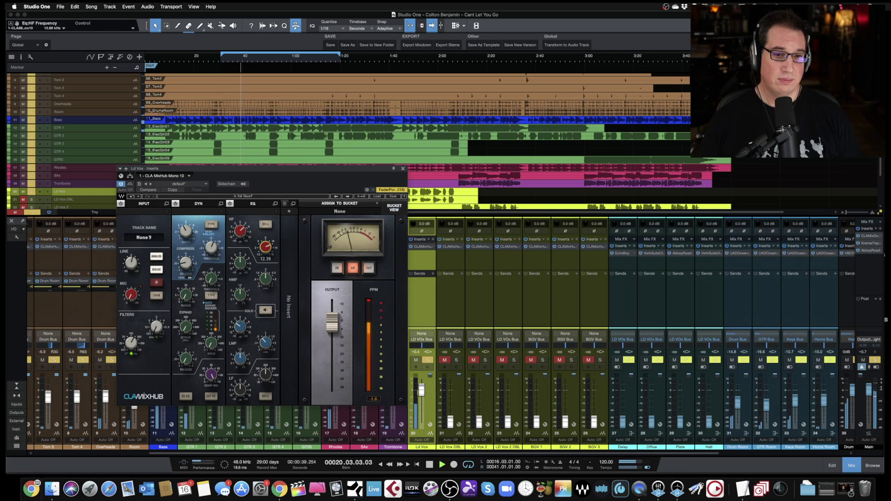
drag(265, 247, 266, 267)
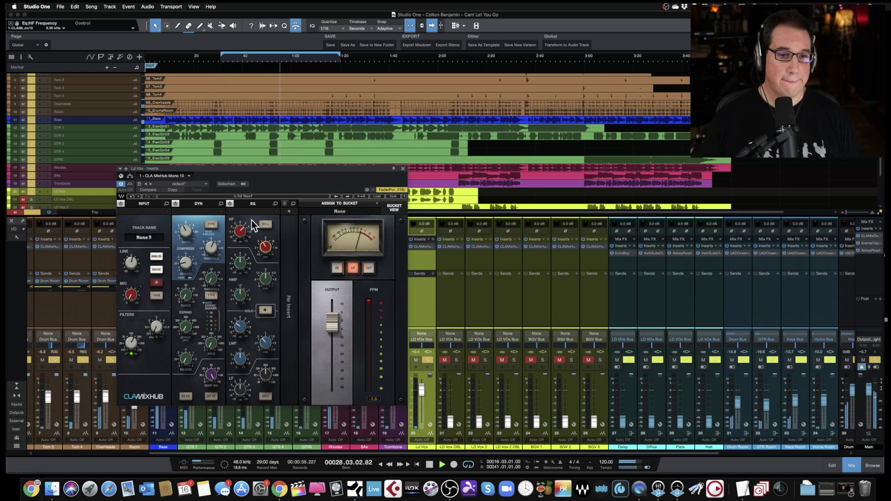
drag(265, 246, 265, 255)
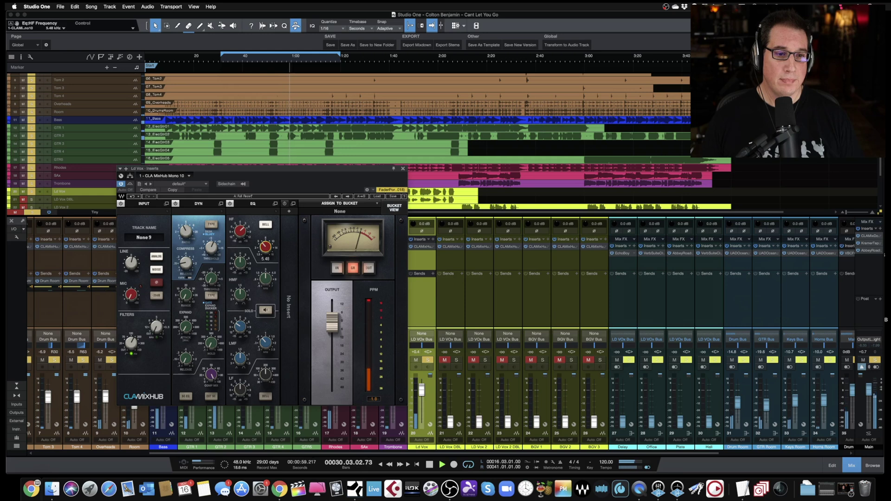
drag(265, 266, 265, 252)
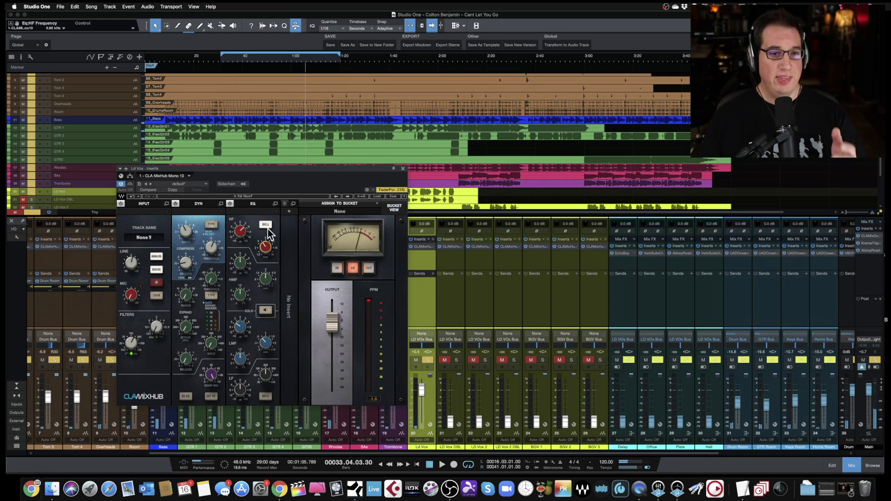
drag(265, 246, 266, 246)
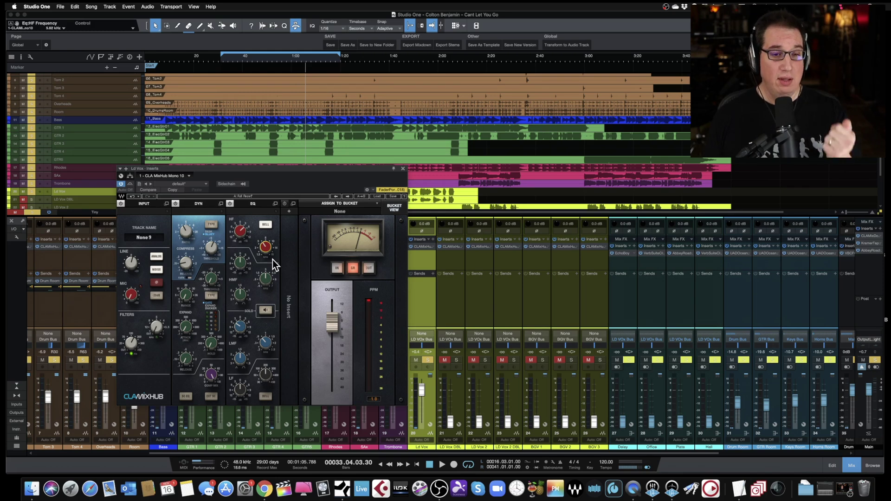
mouse_move(268, 169)
mouse_down()
mouse_move(263, 155)
mouse_move(265, 163)
mouse_up()
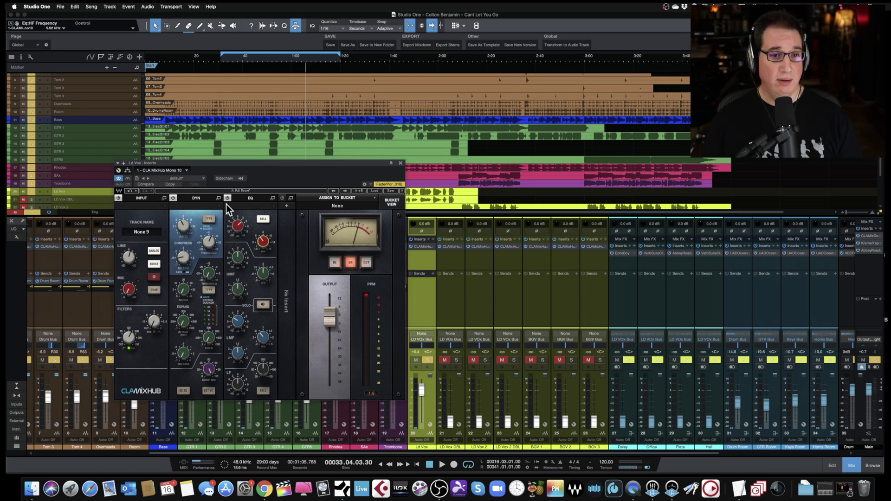
click(240, 226)
click(256, 242)
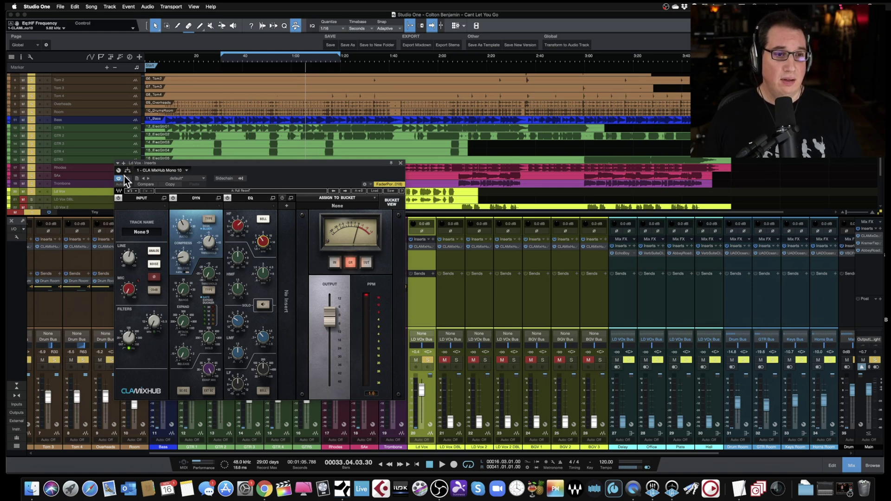
Move the MixHub window clear of the lead vocal track, and replay from bar 17 to compare the finished vocal processing bypassed and active
drag(168, 163, 160, 201)
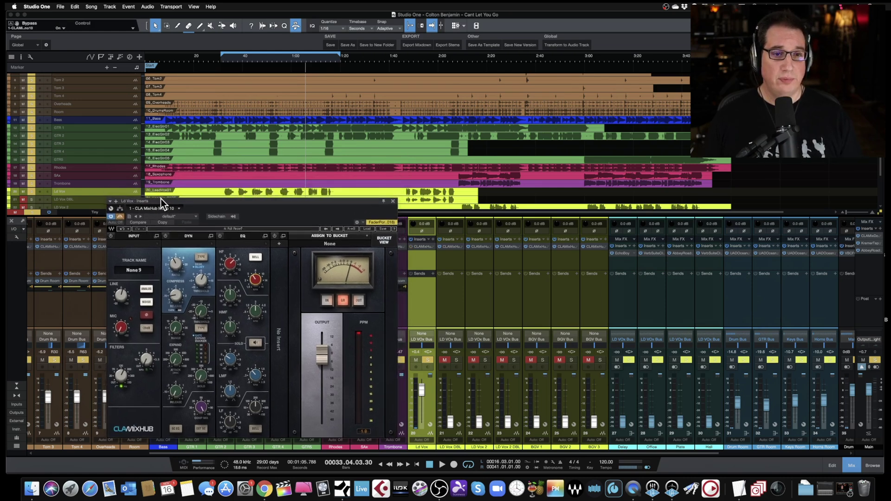
click(226, 60)
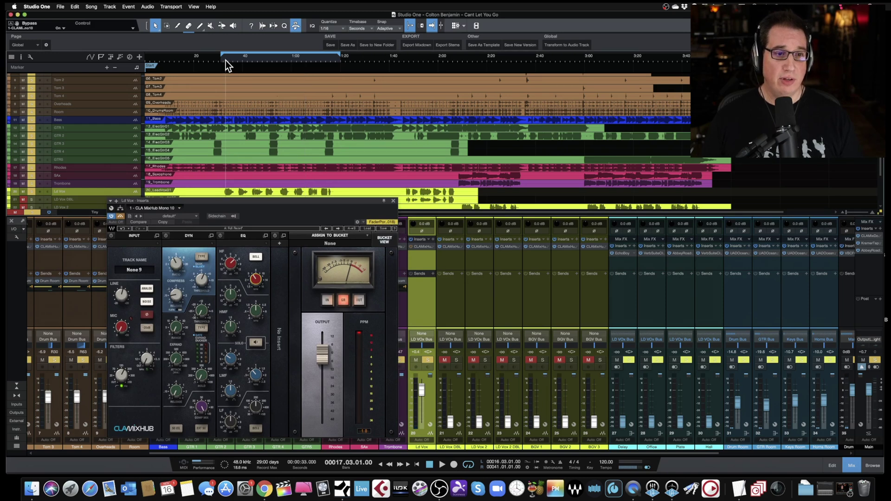
key(space)
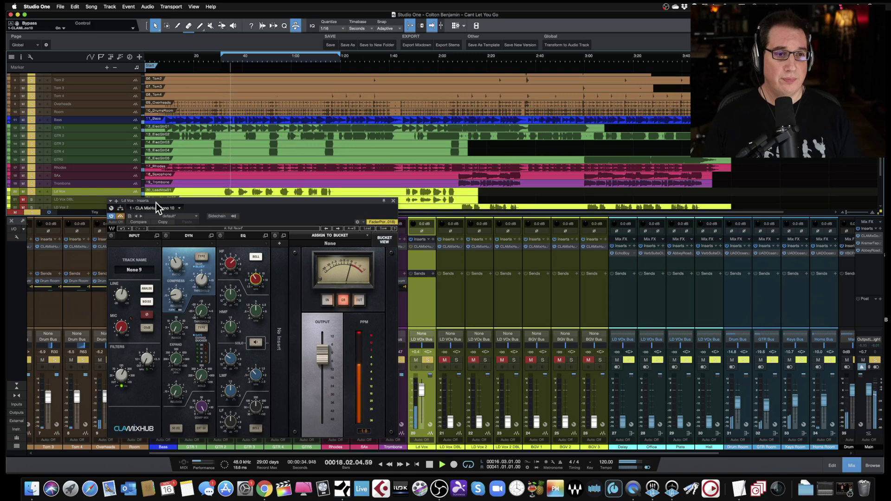
drag(157, 201, 156, 193)
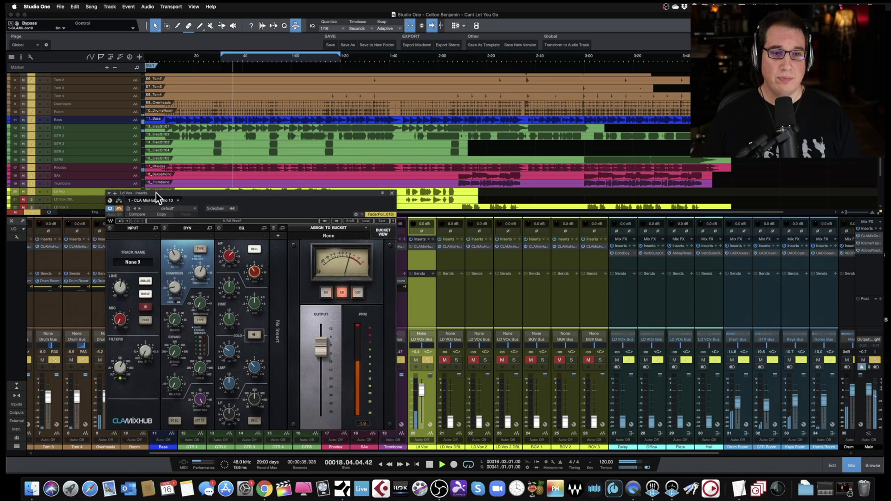
click(119, 208)
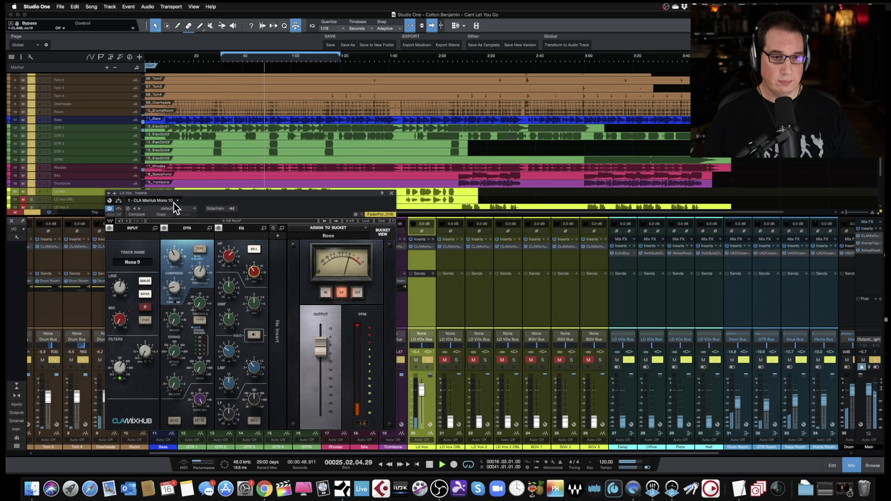
drag(176, 193, 171, 193)
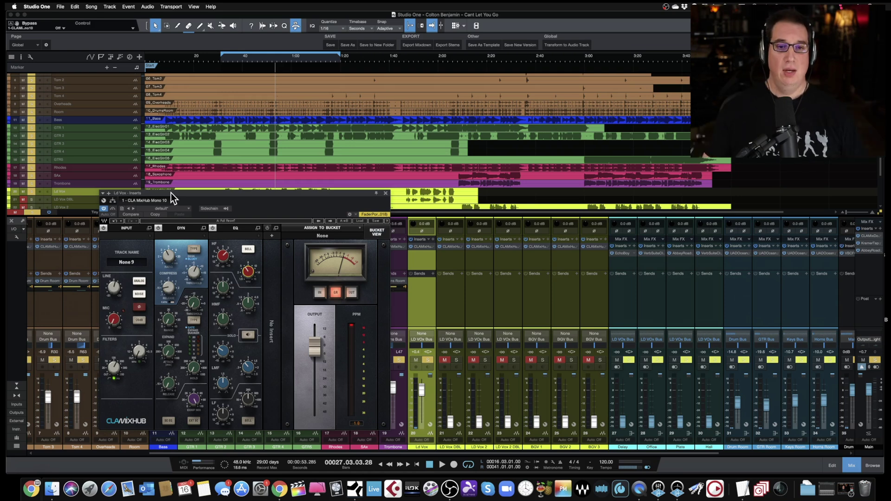
drag(199, 194, 199, 205)
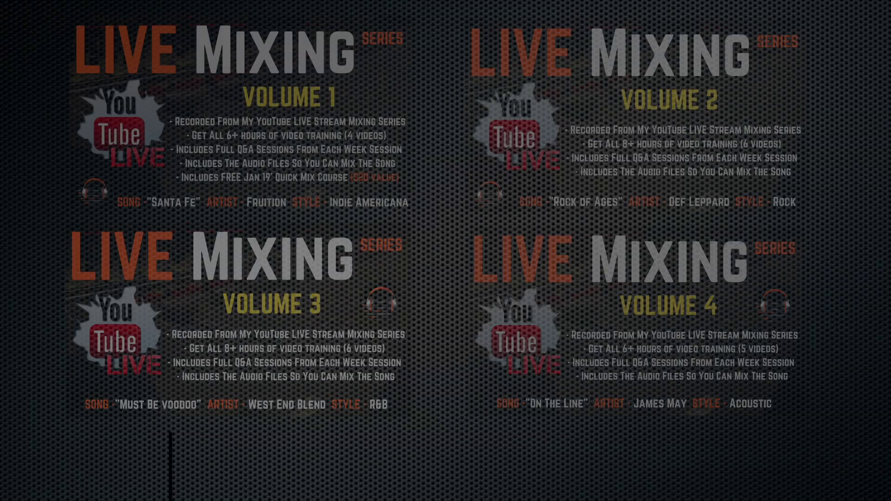